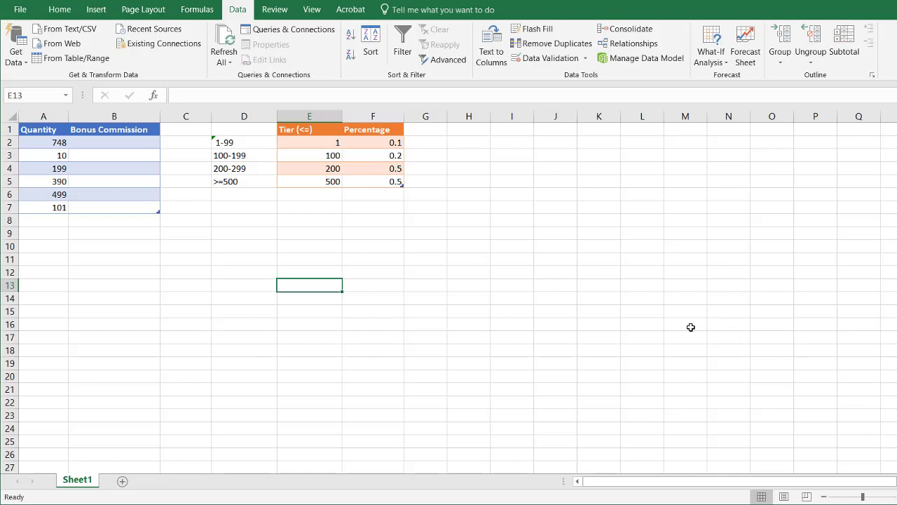
- Review the empty Bonus Commission cells, the quantities, and the tier rates 0.1, 0.2 and 0.5
{"action": "left_click", "coordinate": [141, 146]}
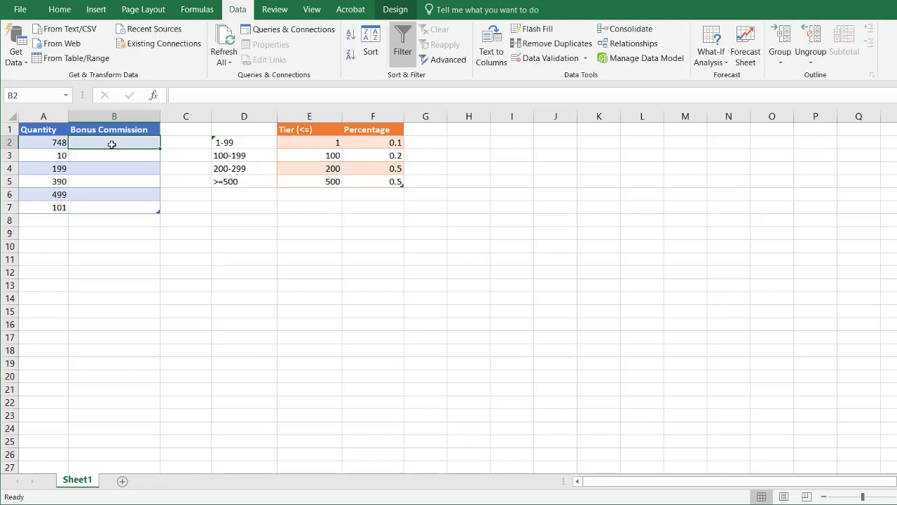
{"action": "left_click", "coordinate": [44, 142]}
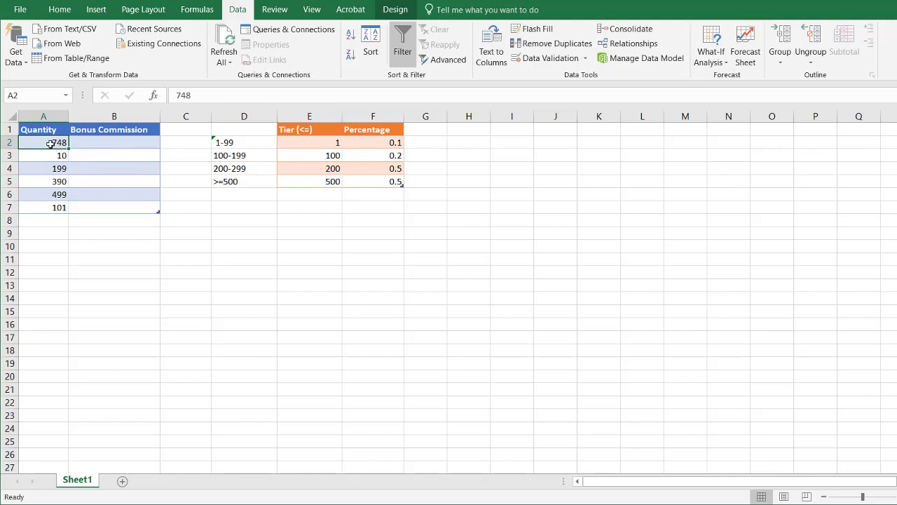
{"action": "left_click", "coordinate": [395, 182]}
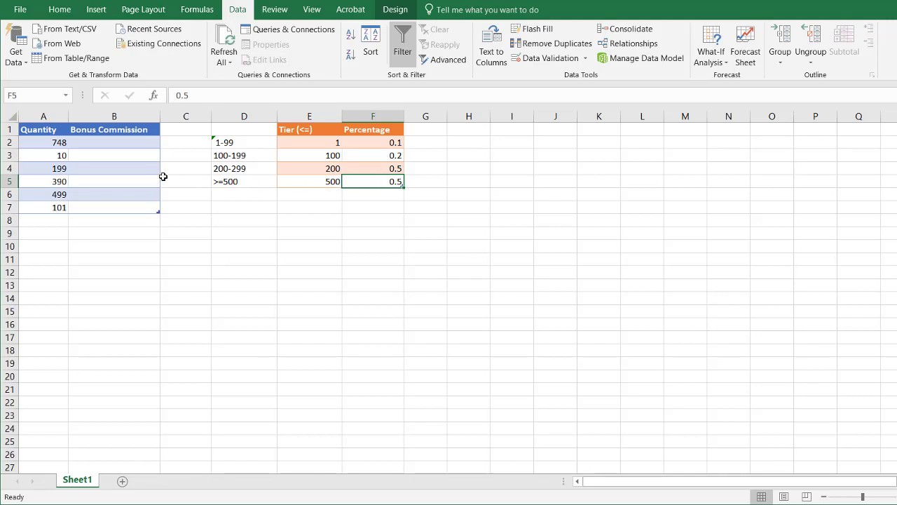
{"action": "left_click", "coordinate": [47, 156]}
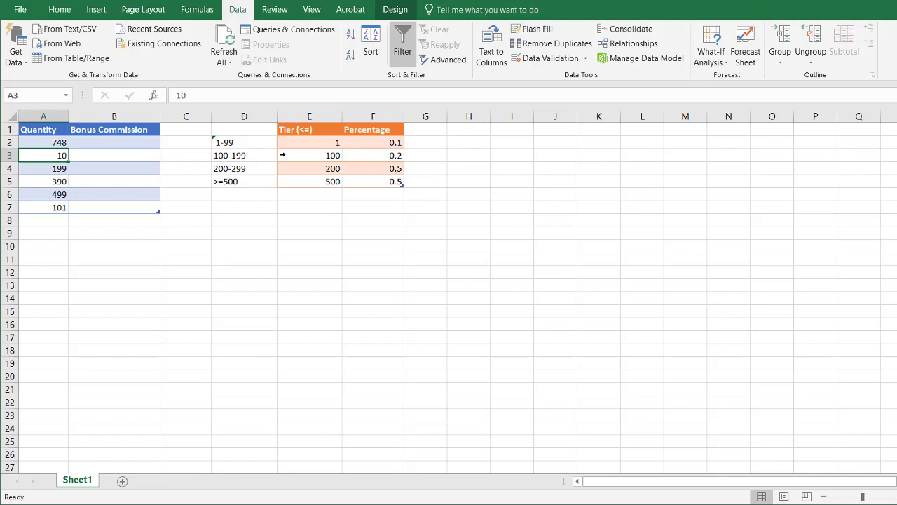
{"action": "left_click", "coordinate": [364, 153]}
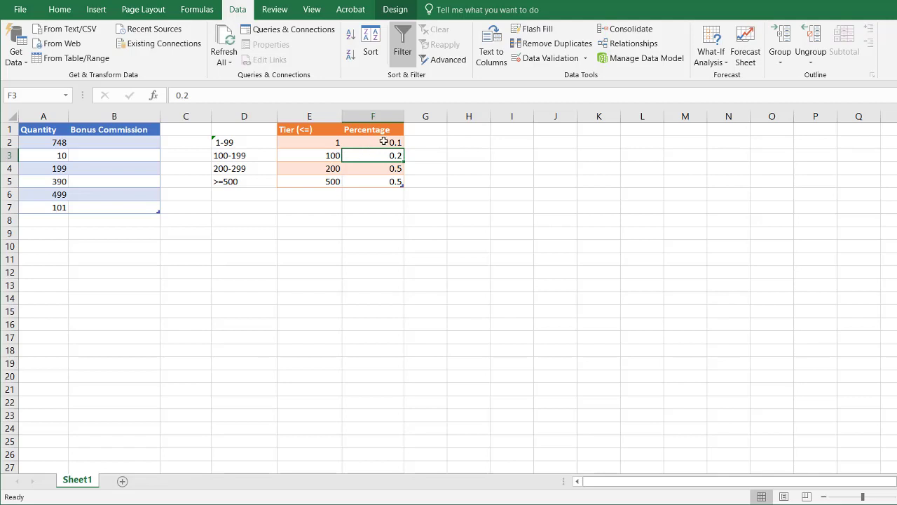
{"action": "left_click", "coordinate": [385, 141]}
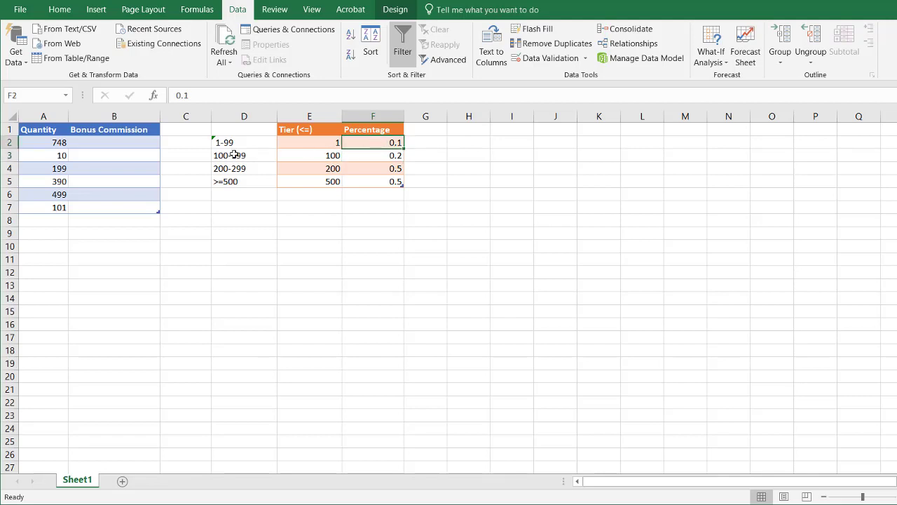
- Enter =VLOOKUP(A2,$E$2:$F$5,2,TRUE) in B2 so the column fills with approximate-match rates
{"action": "left_click", "coordinate": [98, 143]}
{"action": "type", "text": "=v"}
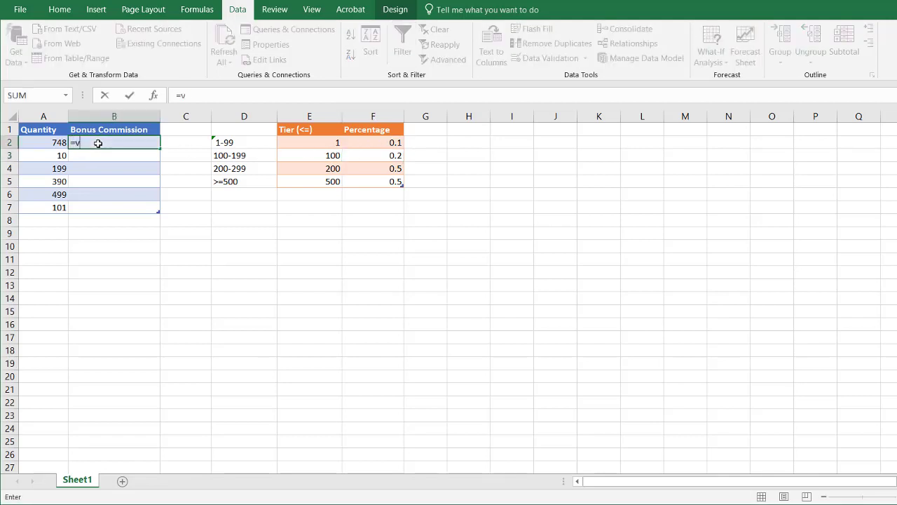
{"action": "type", "text": "lo"}
{"action": "key", "text": "Tab"}
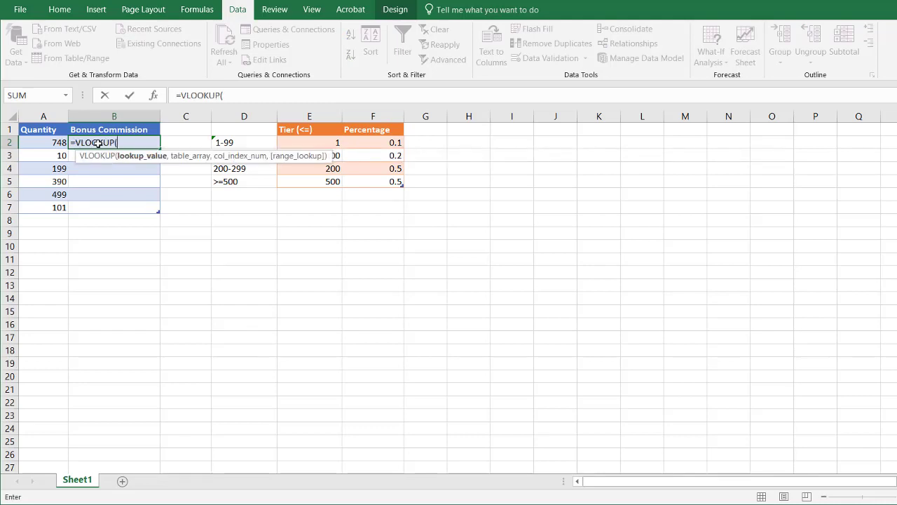
{"action": "left_click", "coordinate": [44, 139]}
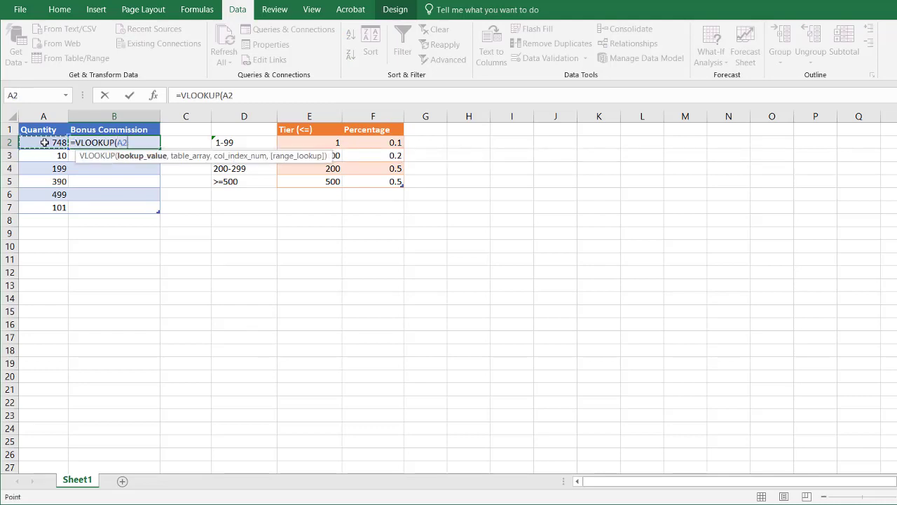
{"action": "type", "text": ","}
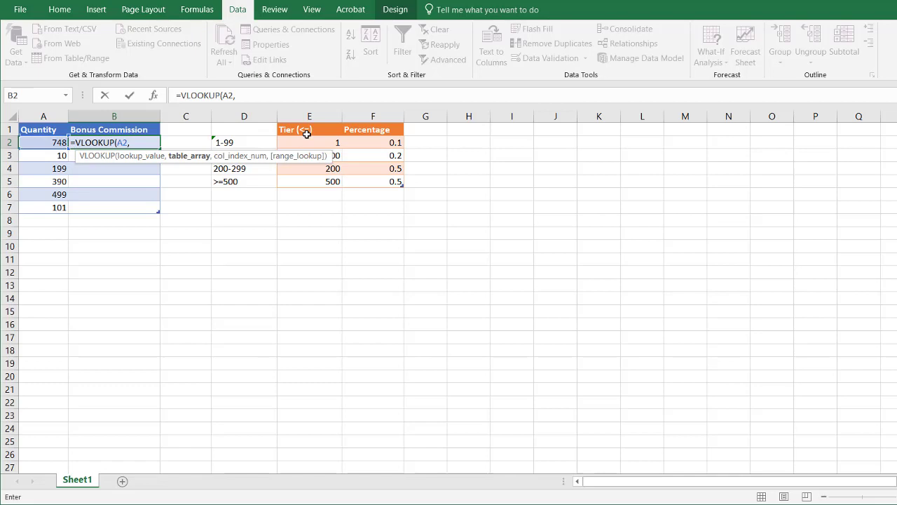
{"action": "left_click_drag", "start_coordinate": [321, 144], "coordinate": [381, 179]}
{"action": "key", "text": "F4"}
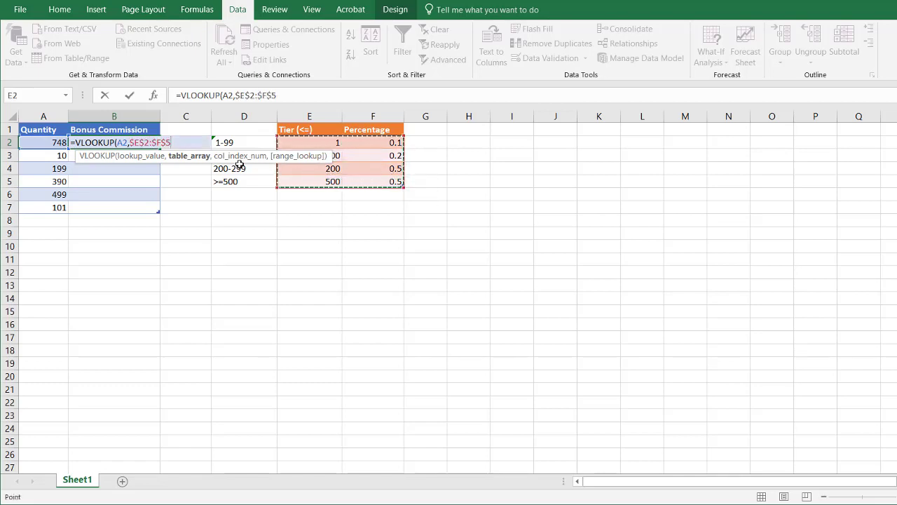
{"action": "left_click", "coordinate": [308, 97]}
{"action": "type", "text": ","}
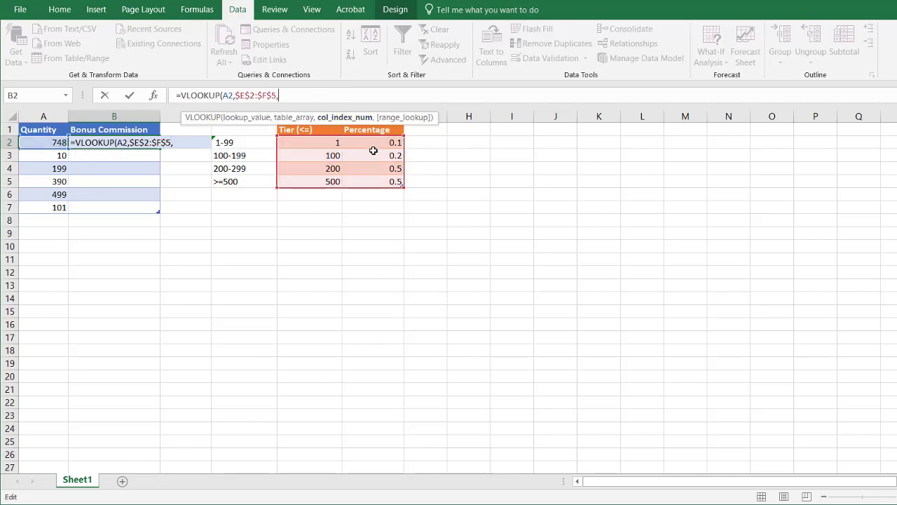
{"action": "type", "text": "2,"}
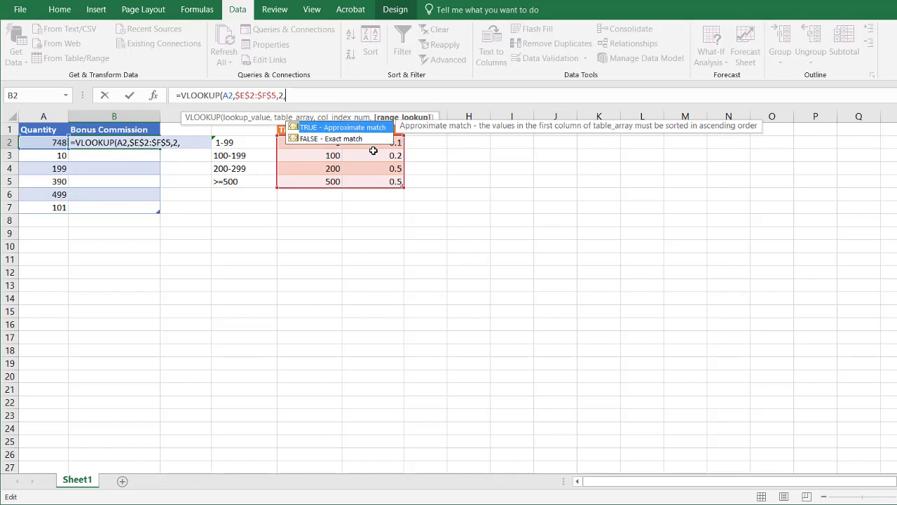
{"action": "double_click", "coordinate": [335, 131]}
{"action": "type", "text": ")"}
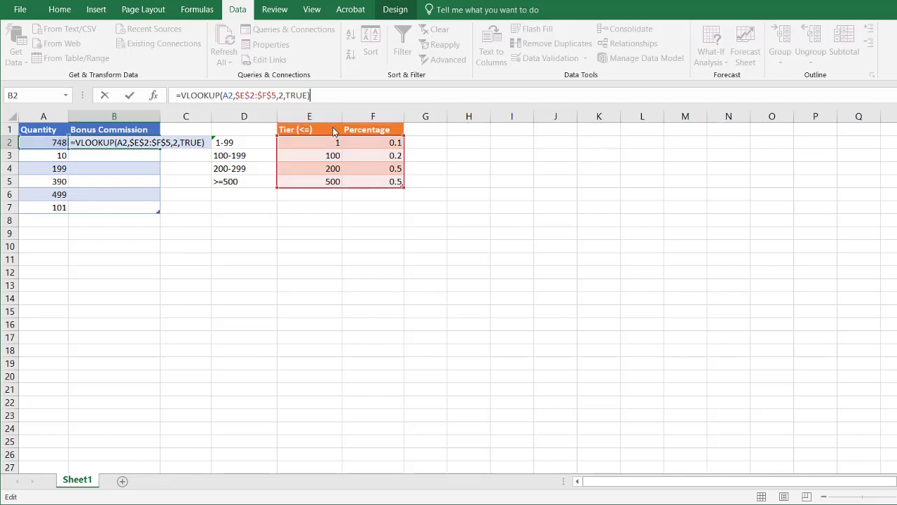
{"action": "key", "text": "Return"}
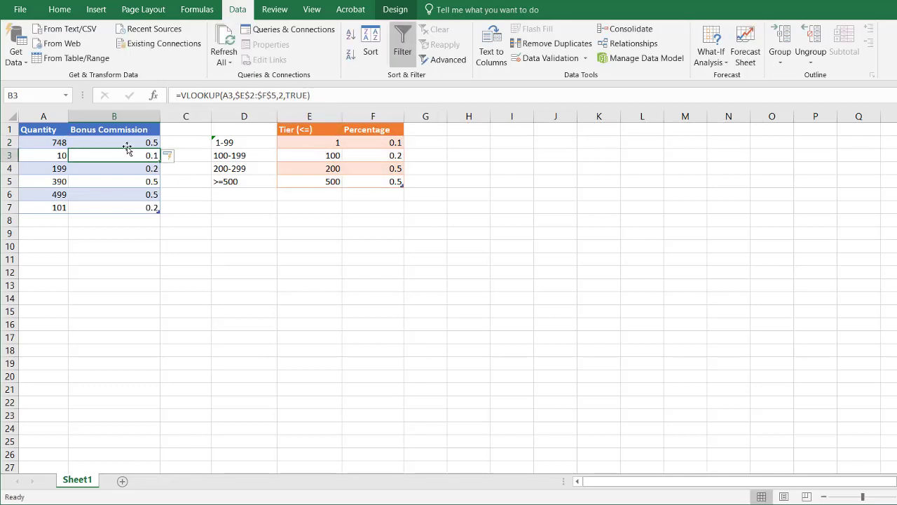
{"action": "left_click", "coordinate": [124, 144]}
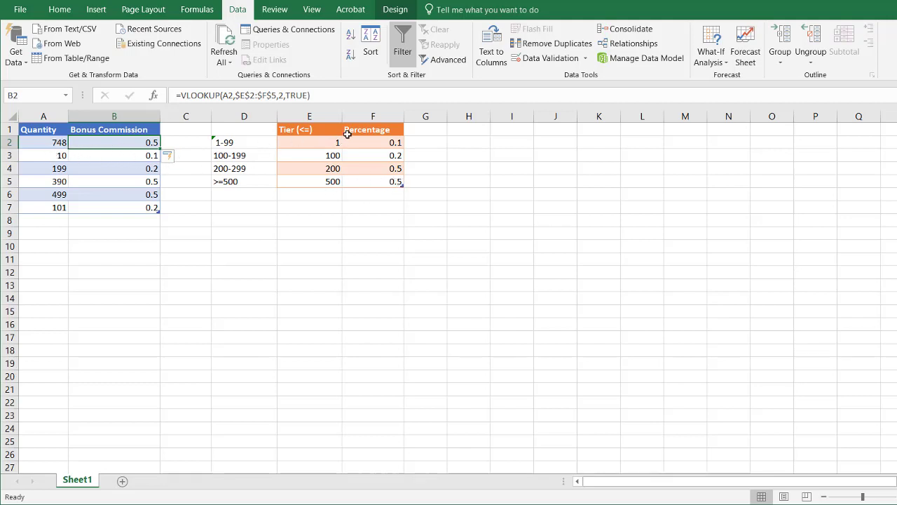
{"action": "left_click", "coordinate": [248, 142]}
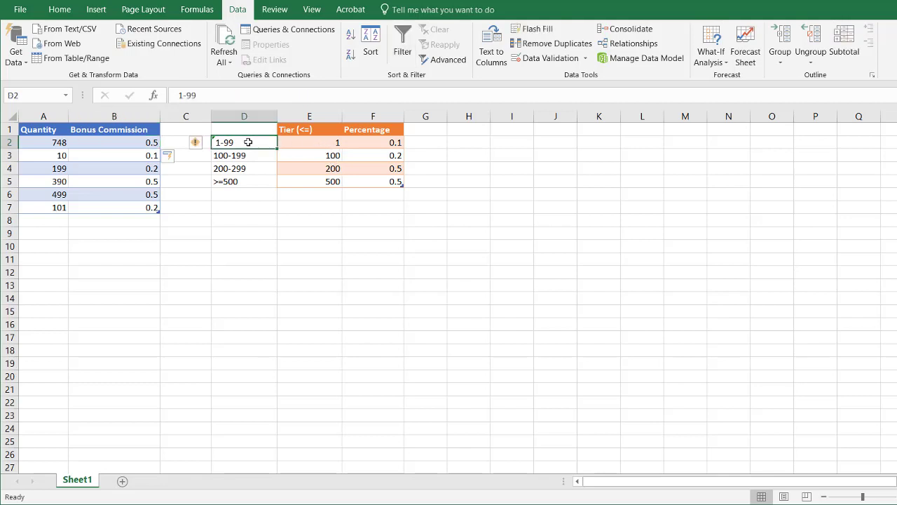
{"action": "left_click", "coordinate": [49, 171]}
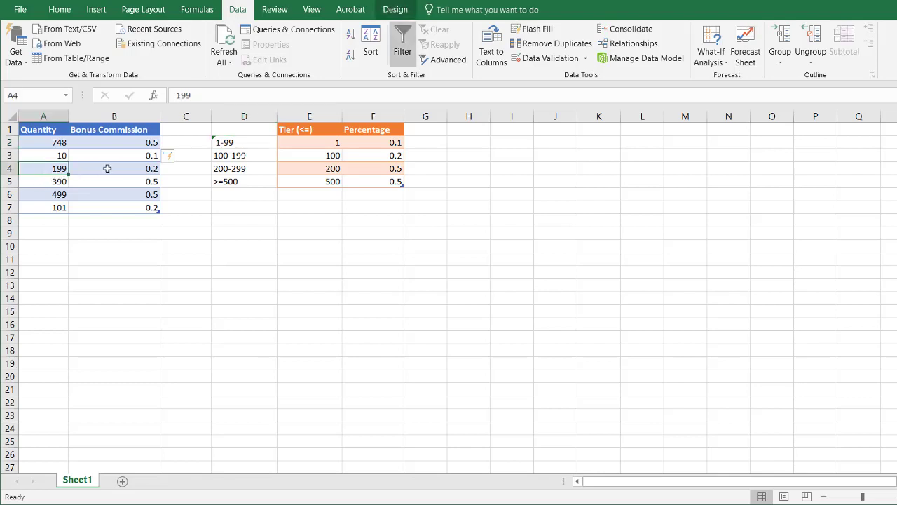
{"action": "left_click", "coordinate": [345, 158]}
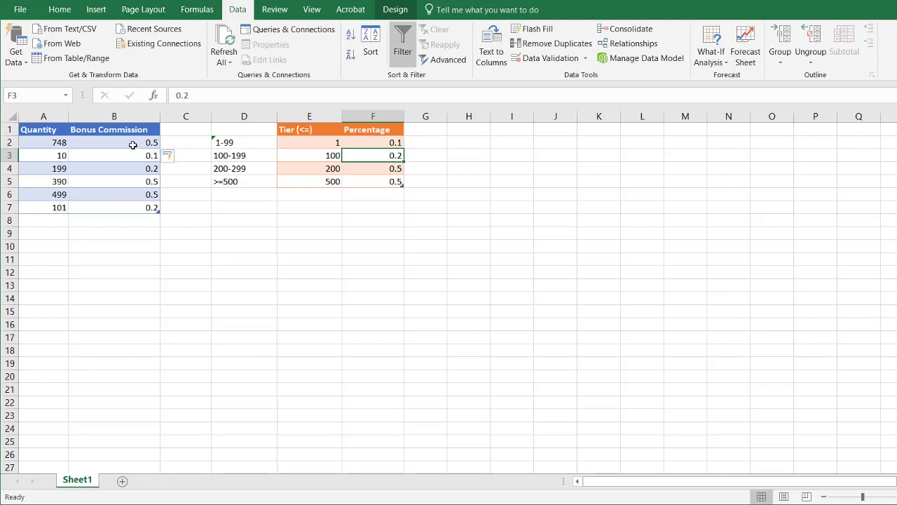
- Copy the Quantity column, including its header, to A13
{"action": "left_click_drag", "start_coordinate": [132, 144], "coordinate": [115, 190]}
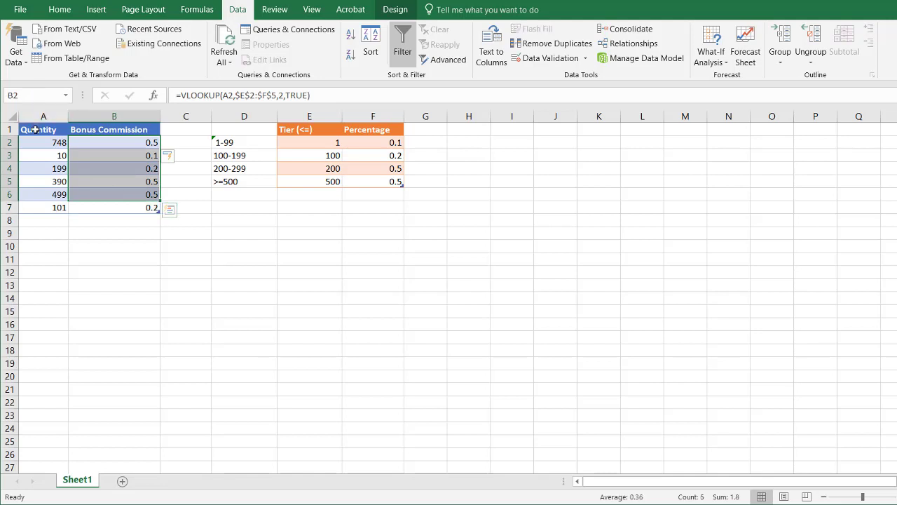
{"action": "left_click_drag", "start_coordinate": [35, 130], "coordinate": [39, 205]}
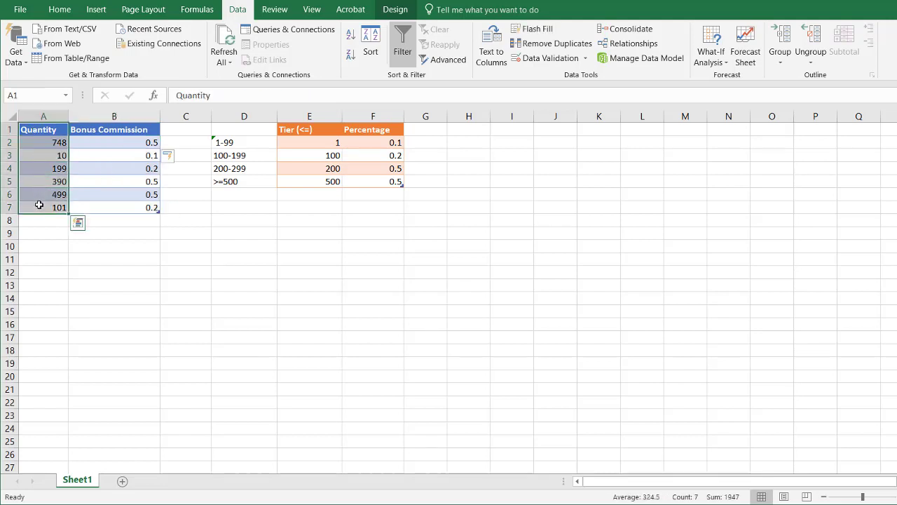
{"action": "key", "text": "ctrl+c"}
{"action": "left_click", "coordinate": [45, 284]}
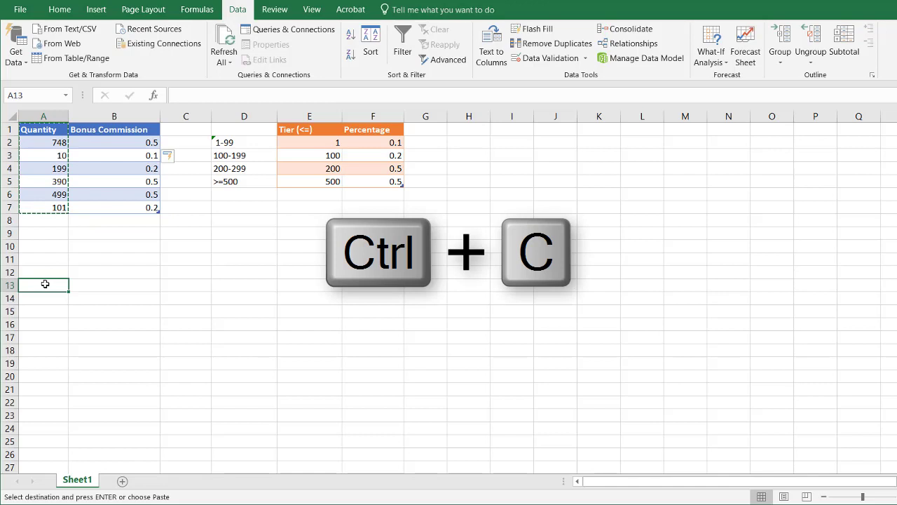
{"action": "key", "text": "ctrl+v"}
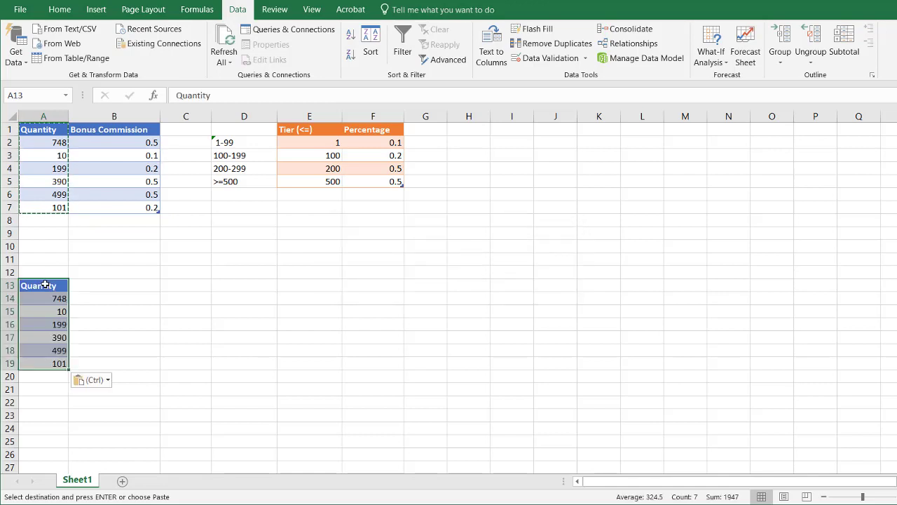
- Turn the pasted A13:A19 quantities into a table with headers and load it into Power Query
{"action": "left_click", "coordinate": [35, 323]}
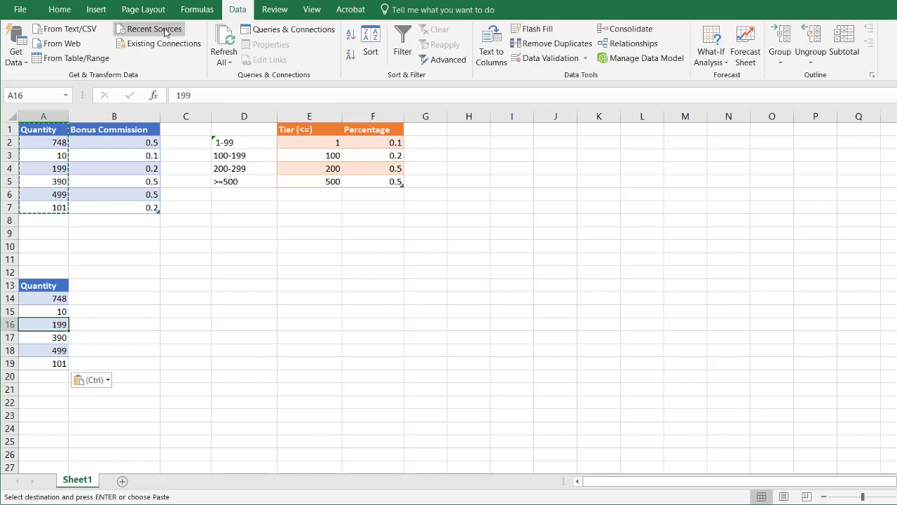
{"action": "left_click", "coordinate": [75, 60]}
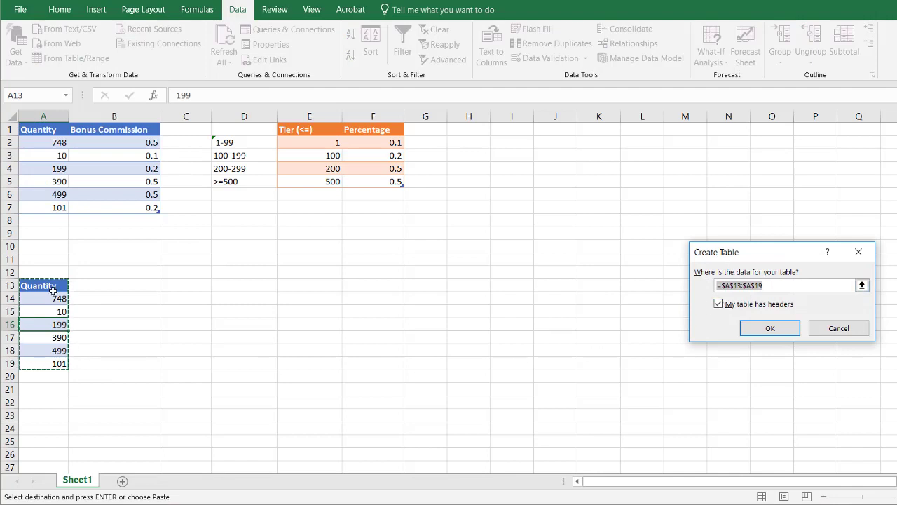
{"action": "left_click", "coordinate": [753, 329]}
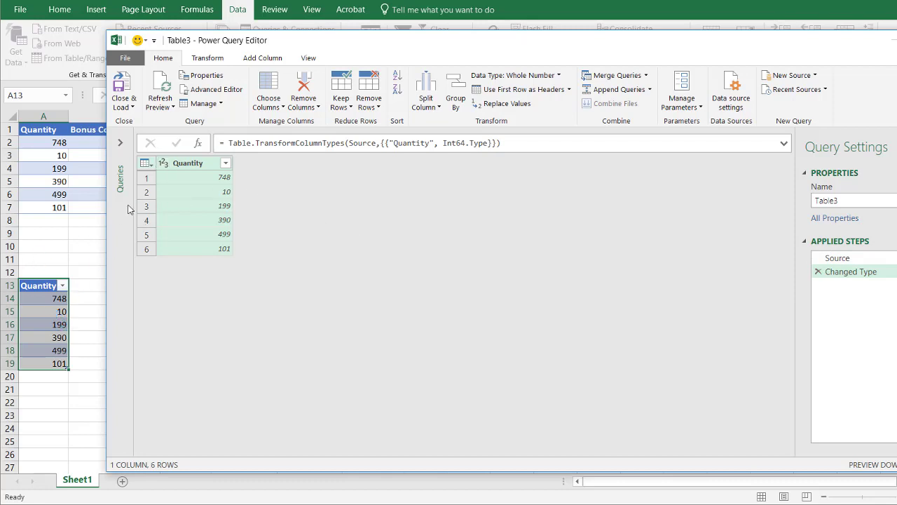
- Check the Quantity column's data type choices, leave it as whole number, and bring up Add Column
{"action": "left_click", "coordinate": [164, 165]}
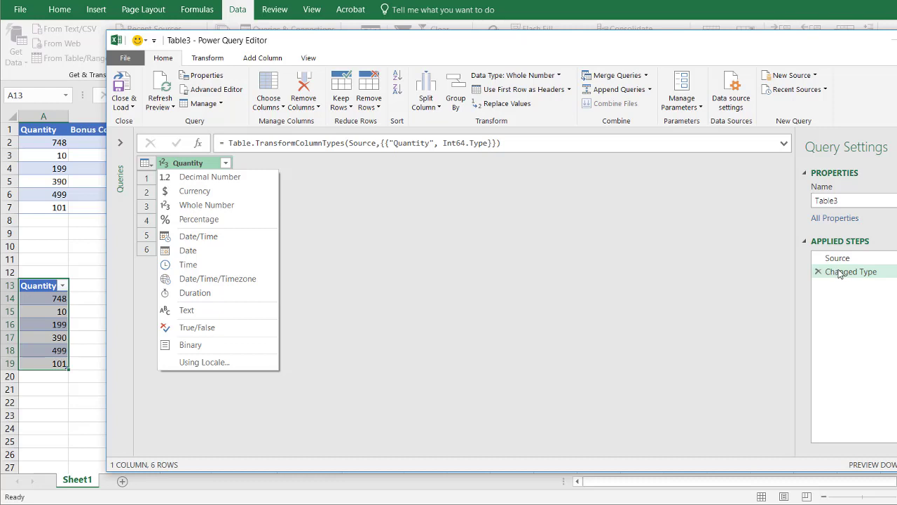
{"action": "left_click", "coordinate": [842, 310]}
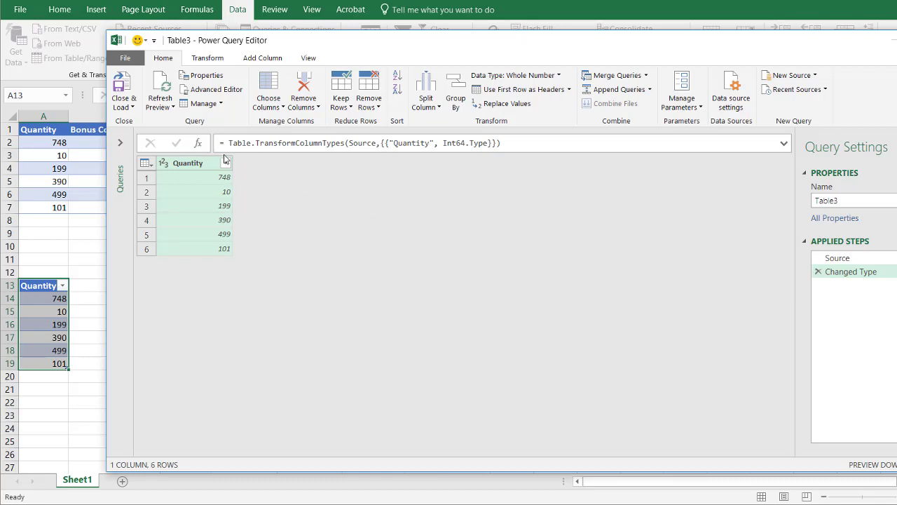
{"action": "left_click", "coordinate": [264, 60]}
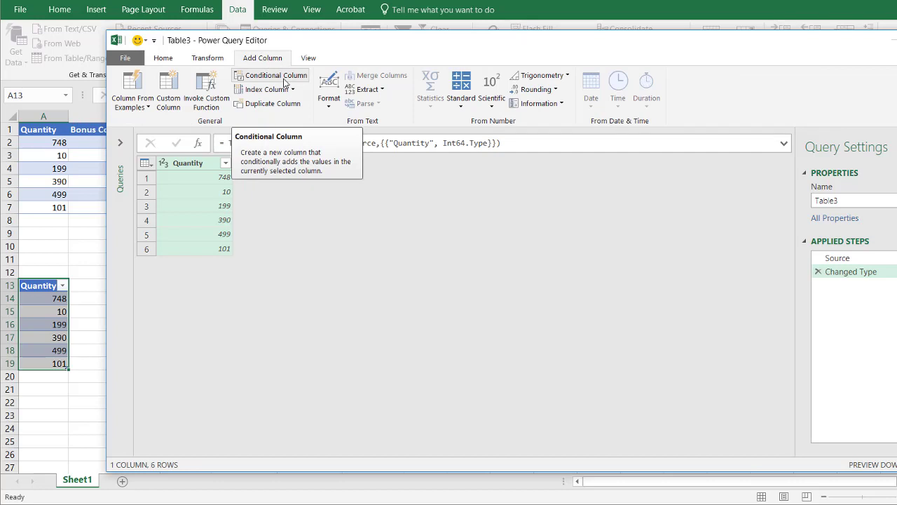
- Start a conditional column named Commision with a first rule testing Quantity less than a value
{"action": "left_click", "coordinate": [284, 81]}
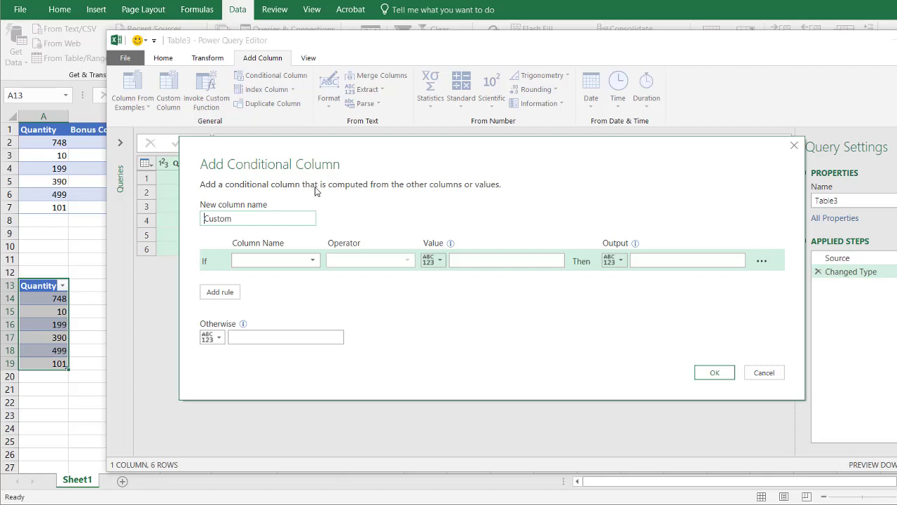
{"action": "double_click", "coordinate": [268, 222]}
{"action": "type", "text": "Com"}
{"action": "left_click", "coordinate": [310, 262]}
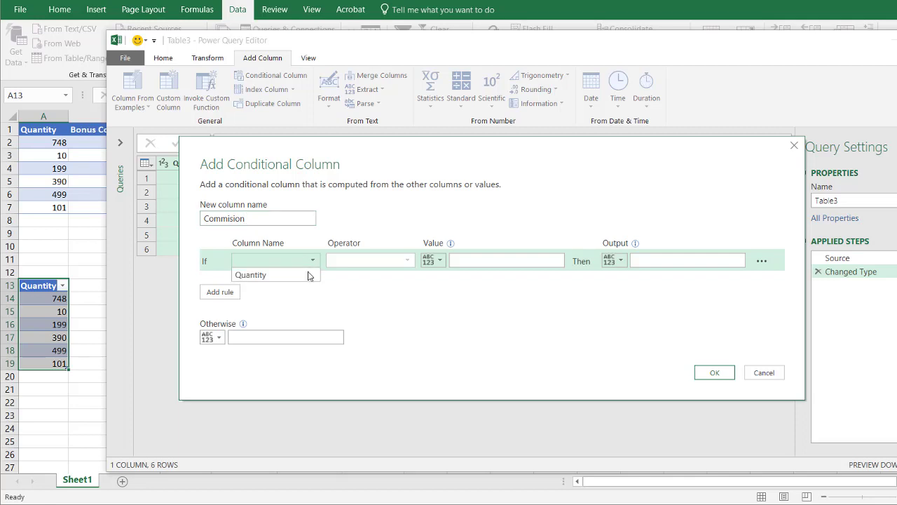
{"action": "left_click", "coordinate": [302, 274]}
{"action": "left_click", "coordinate": [368, 261]}
{"action": "left_click", "coordinate": [361, 319]}
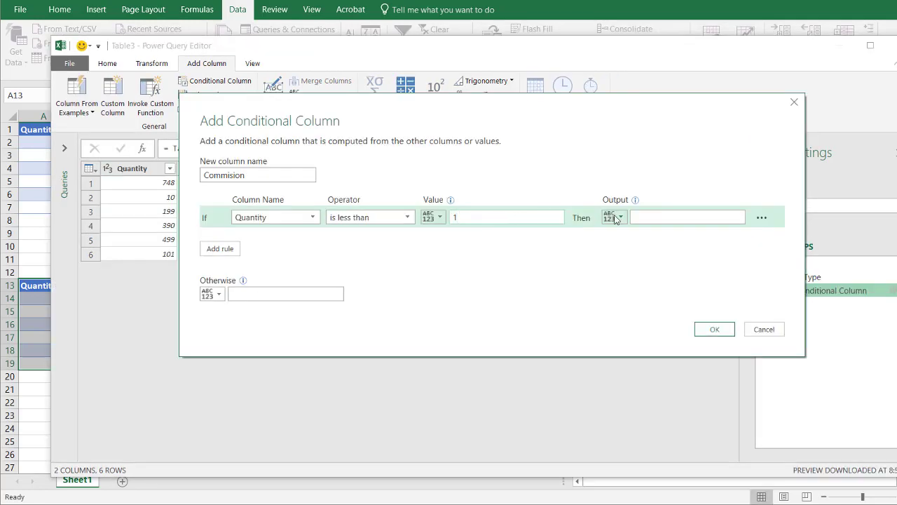
{"action": "left_click", "coordinate": [639, 217]}
{"action": "type", "text": "0"}
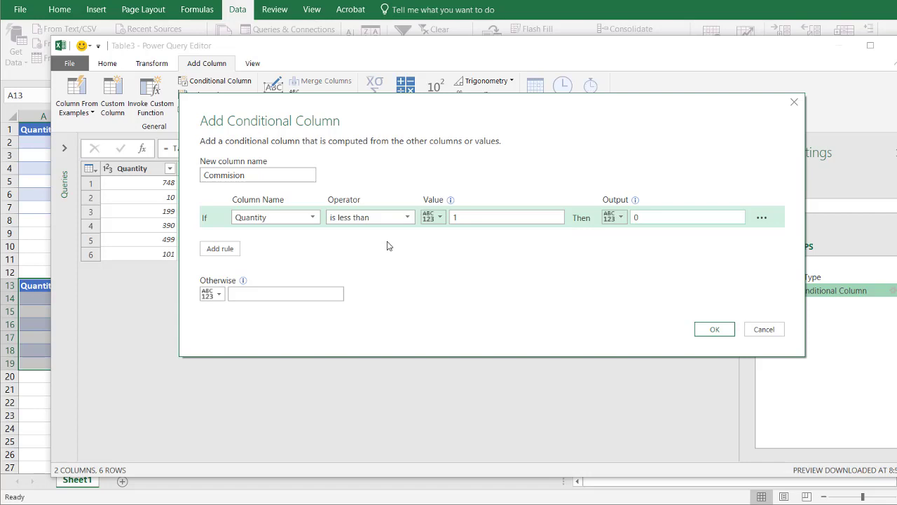
- Add a second Quantity less-than rule with its threshold and output rate
{"action": "left_click", "coordinate": [229, 253]}
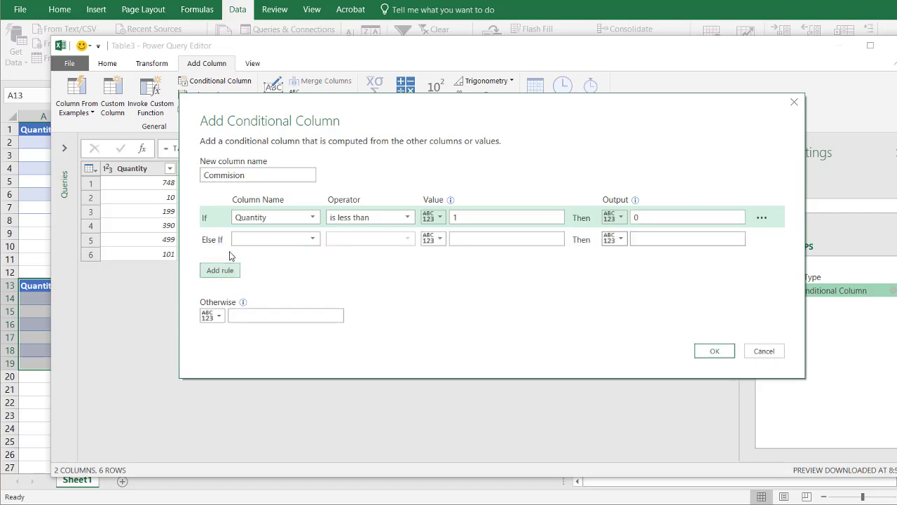
{"action": "left_click", "coordinate": [279, 239]}
{"action": "left_click", "coordinate": [281, 251]}
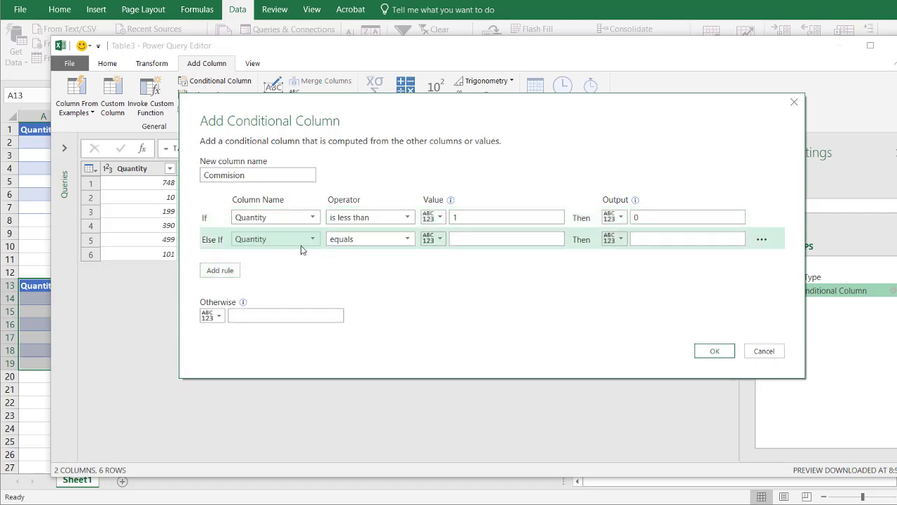
{"action": "left_click", "coordinate": [396, 238]}
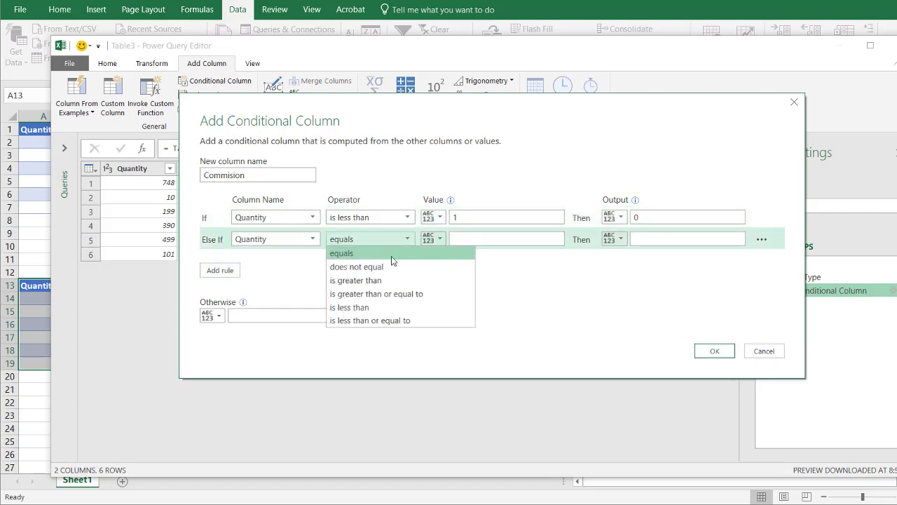
{"action": "left_click", "coordinate": [382, 307]}
{"action": "left_click", "coordinate": [517, 239]}
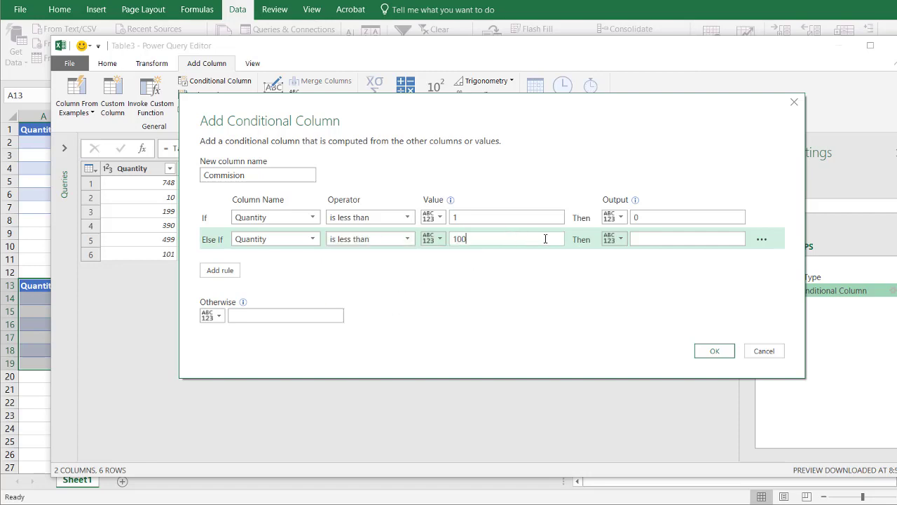
{"action": "left_click", "coordinate": [654, 242]}
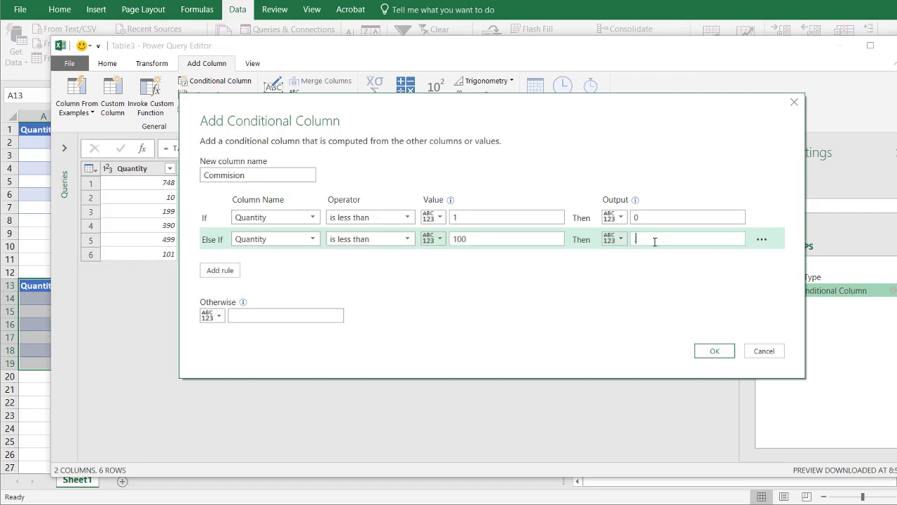
- Add a third Quantity less-than rule with its threshold and output rate
{"action": "left_click", "coordinate": [220, 270]}
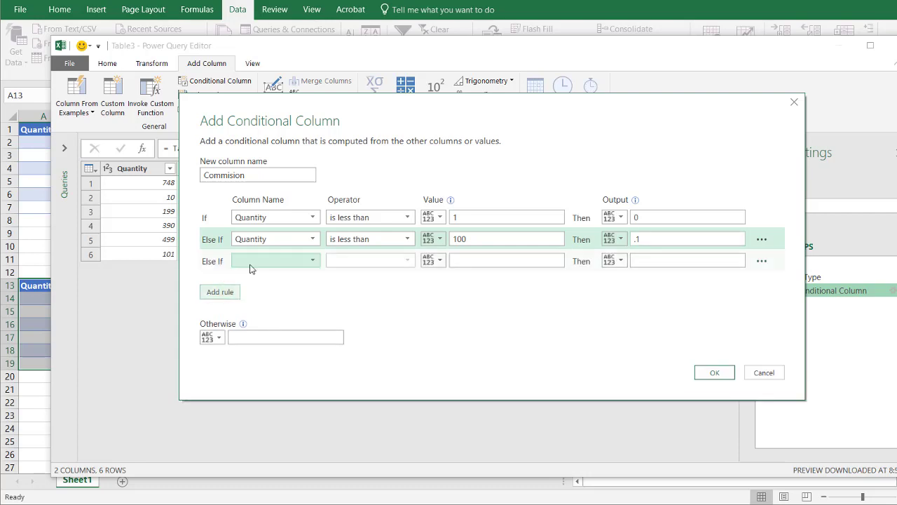
{"action": "left_click", "coordinate": [313, 261]}
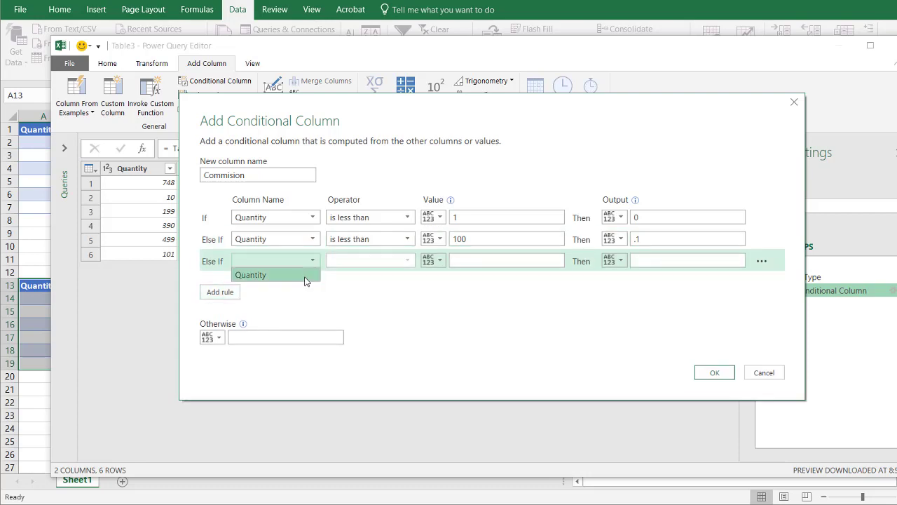
{"action": "left_click", "coordinate": [307, 279]}
{"action": "left_click", "coordinate": [375, 261]}
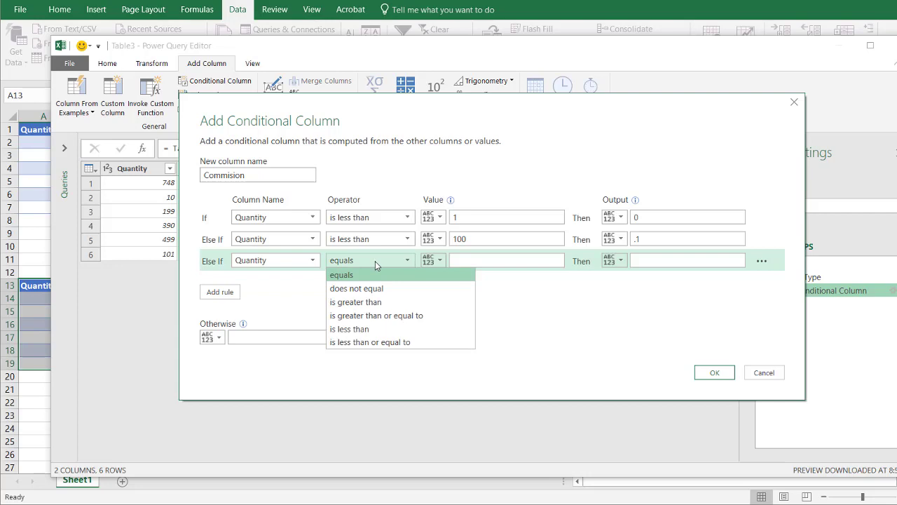
{"action": "left_click", "coordinate": [386, 331]}
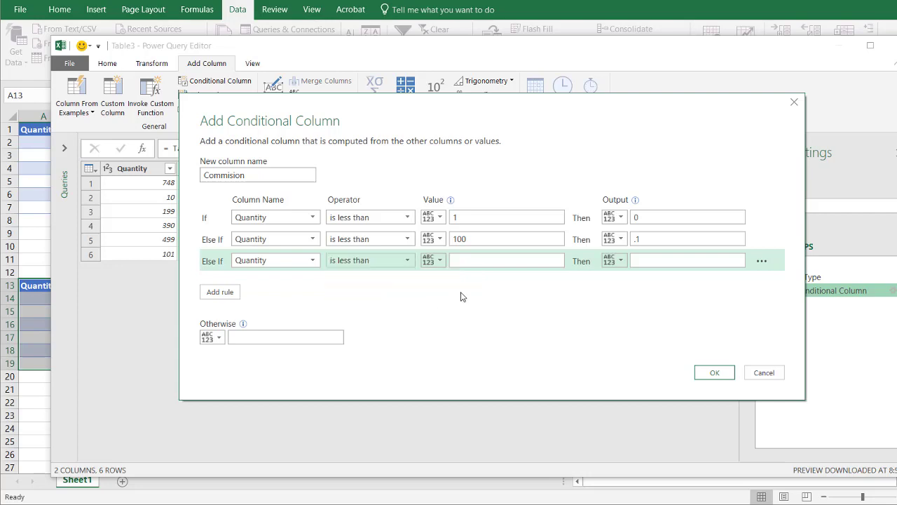
{"action": "left_click", "coordinate": [486, 258]}
{"action": "left_click", "coordinate": [691, 260]}
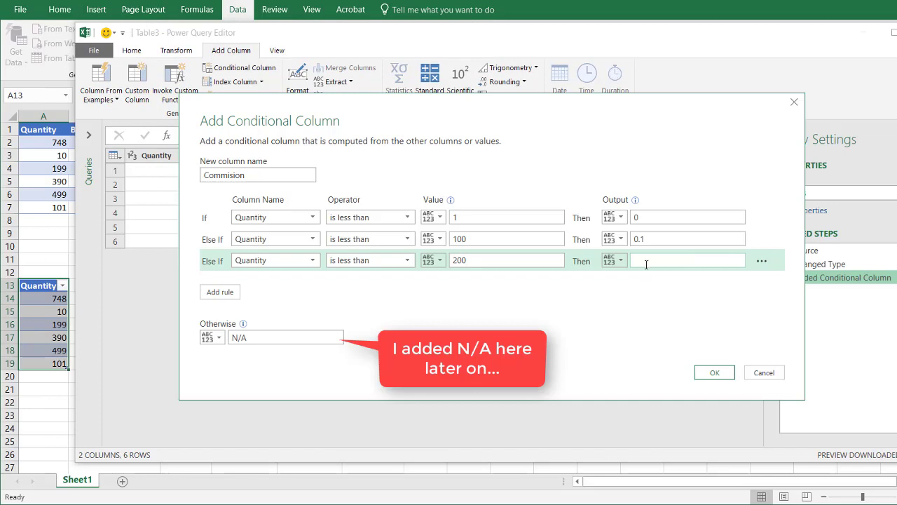
{"action": "left_click", "coordinate": [647, 261]}
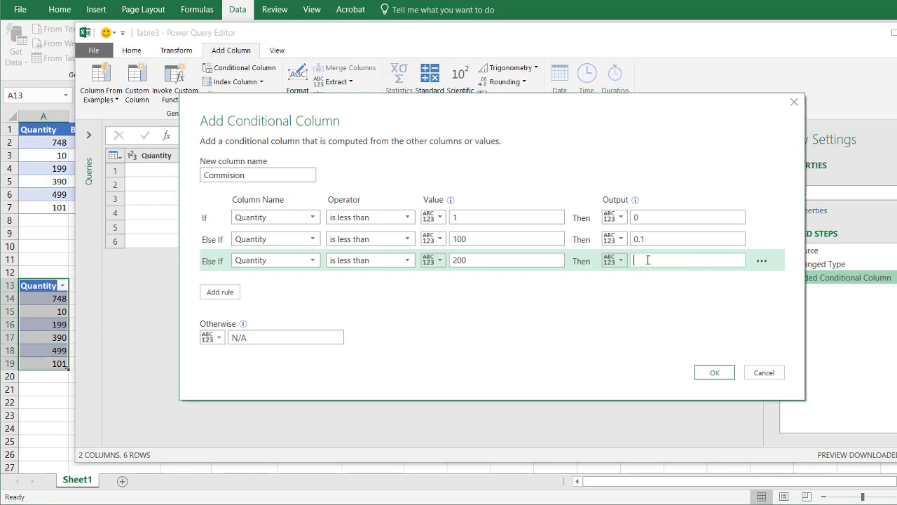
- Add a fourth rule testing Quantity less than 50 with its output rate
{"action": "left_click", "coordinate": [223, 292]}
{"action": "left_click", "coordinate": [275, 282]}
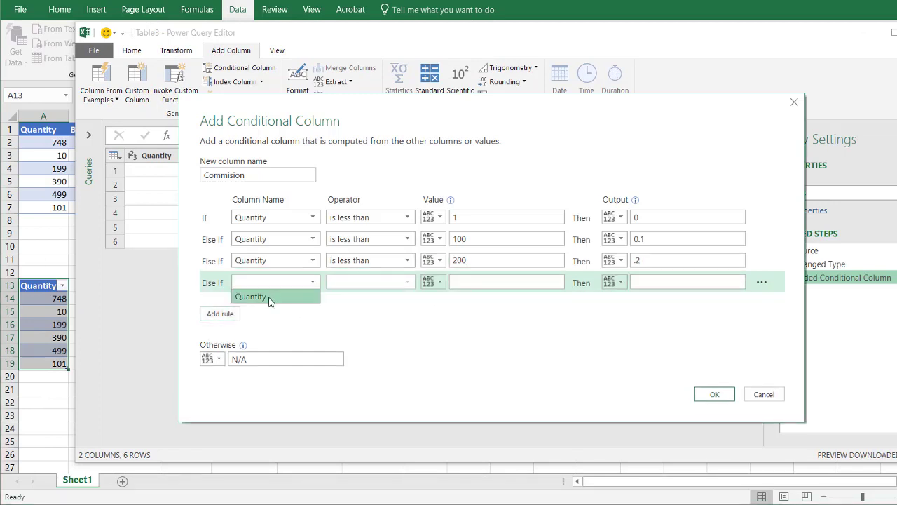
{"action": "left_click", "coordinate": [268, 297]}
{"action": "left_click", "coordinate": [381, 282]}
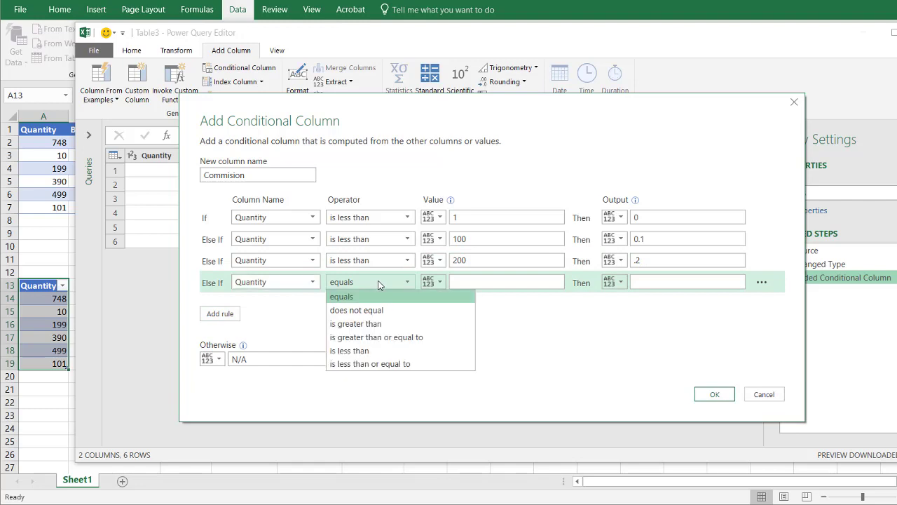
{"action": "left_click", "coordinate": [380, 350]}
{"action": "left_click", "coordinate": [490, 284]}
{"action": "type", "text": "500"}
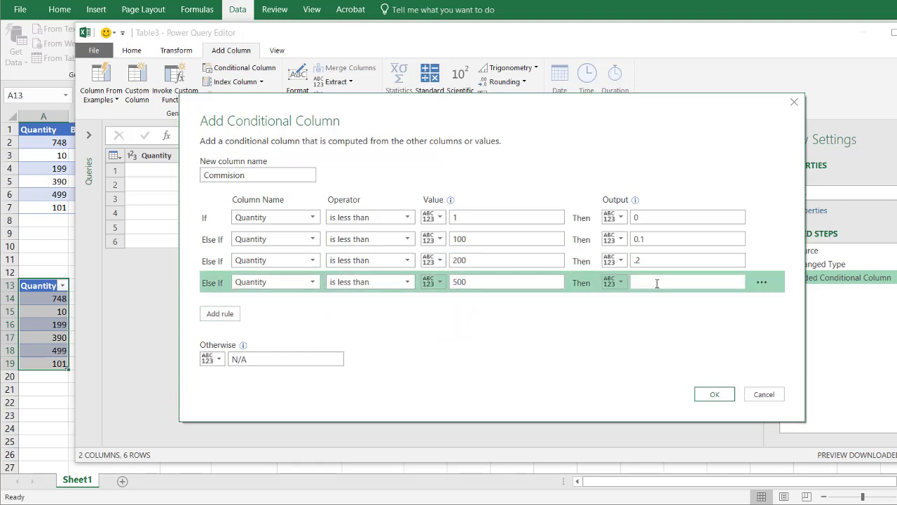
{"action": "left_click", "coordinate": [658, 285]}
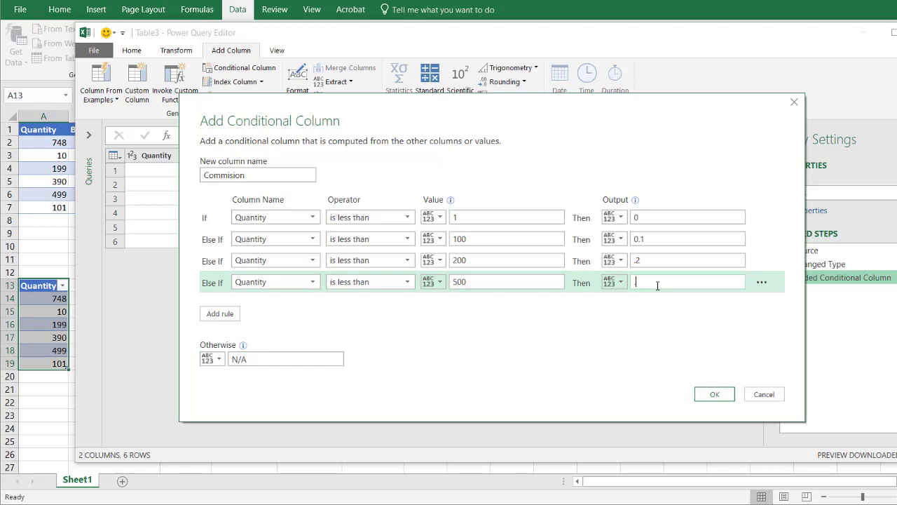
- Add a fifth rule, Quantity greater than or equal to 500 giving .5, and create the column
{"action": "left_click", "coordinate": [210, 315]}
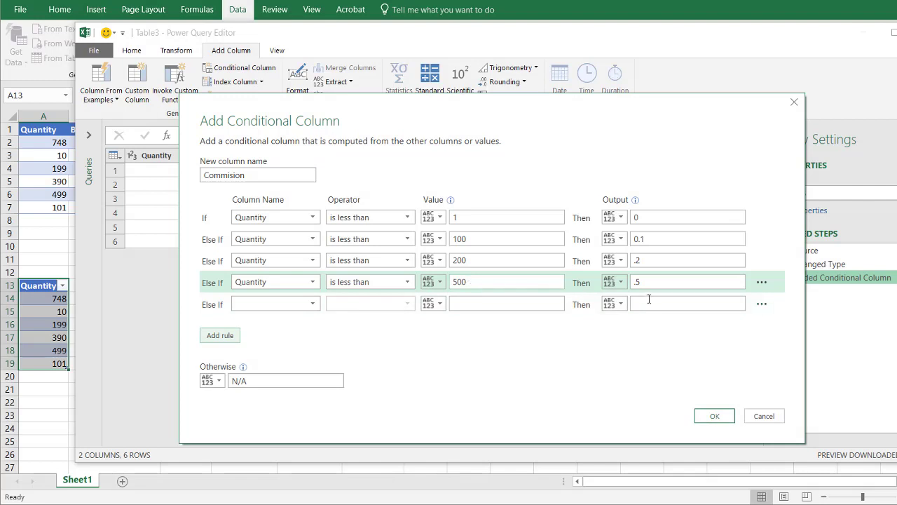
{"action": "left_click", "coordinate": [311, 303]}
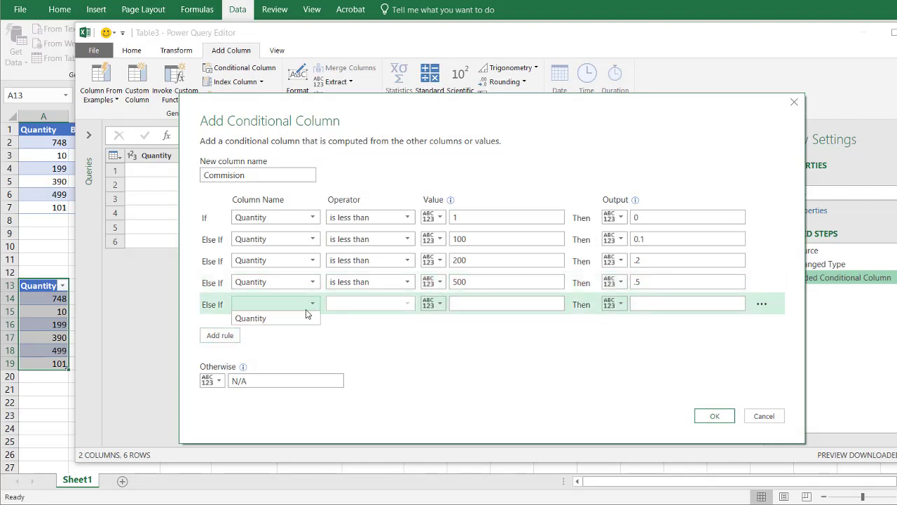
{"action": "left_click", "coordinate": [304, 318]}
{"action": "left_click", "coordinate": [389, 303]}
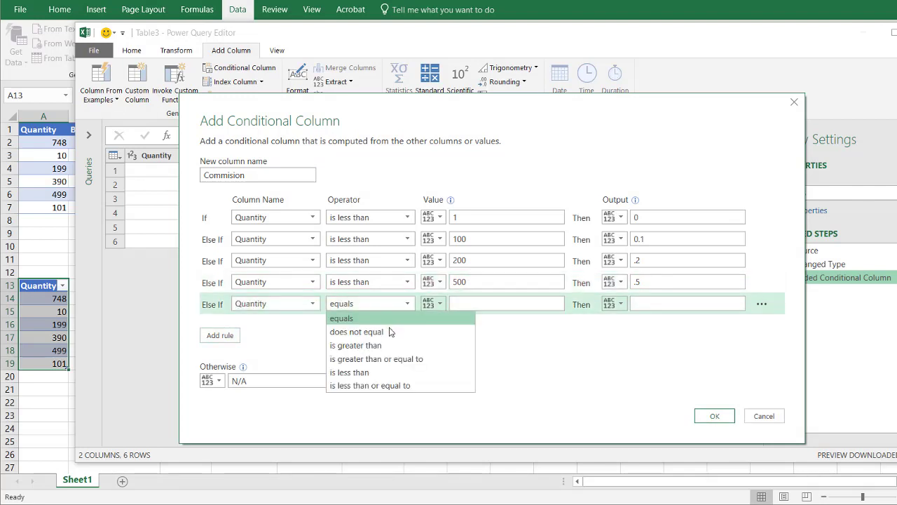
{"action": "left_click", "coordinate": [394, 359]}
{"action": "left_click", "coordinate": [499, 302]}
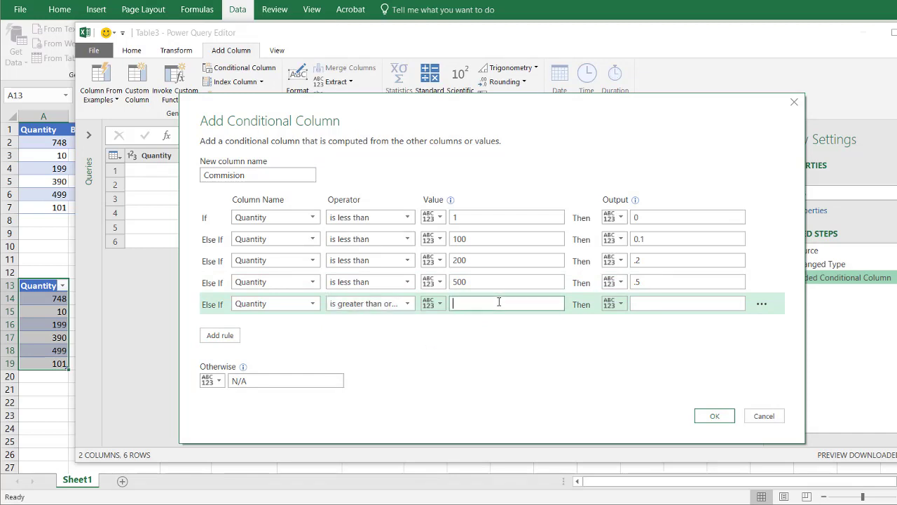
{"action": "type", "text": "500"}
{"action": "left_click", "coordinate": [644, 302]}
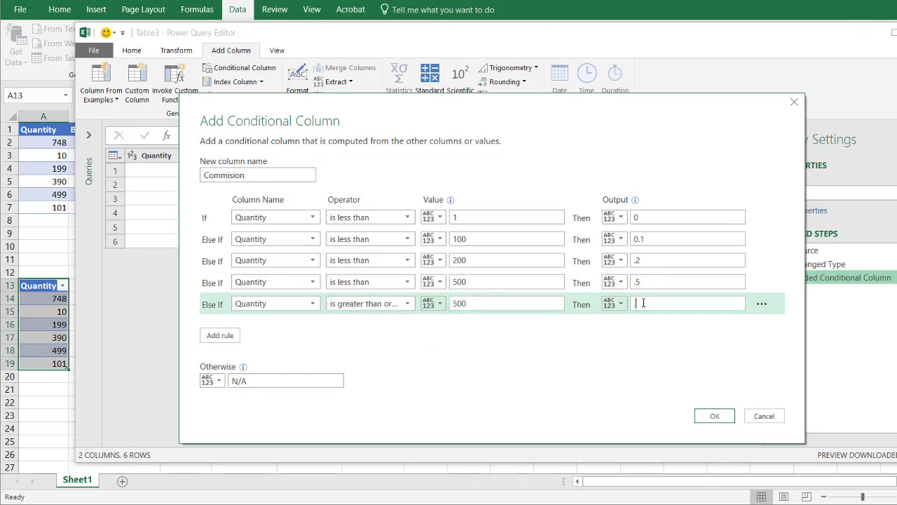
{"action": "left_click", "coordinate": [714, 416]}
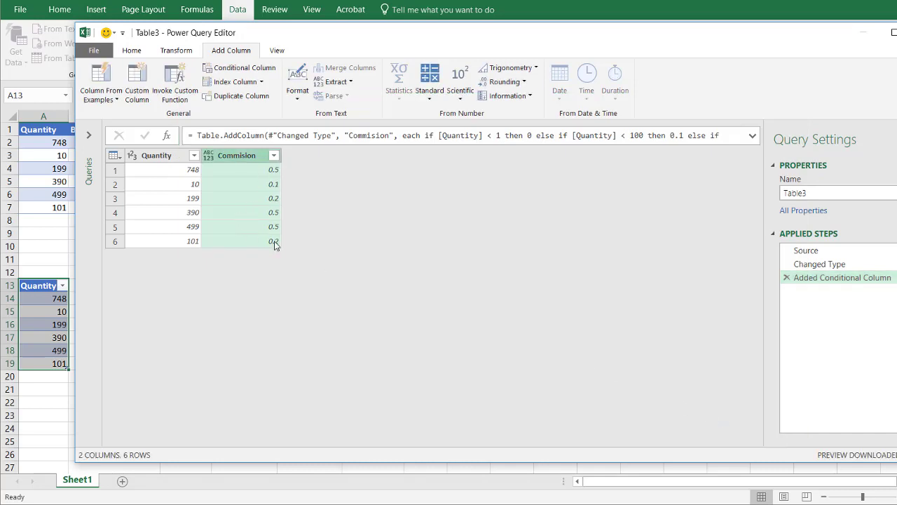
- Close & Load the query as a table into the existing worksheet at $C$13
{"action": "left_click", "coordinate": [132, 52]}
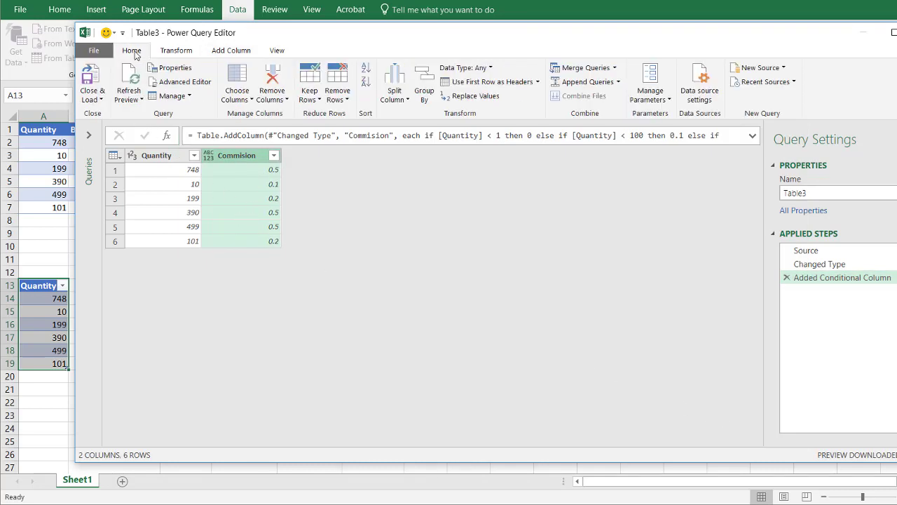
{"action": "left_click", "coordinate": [98, 98]}
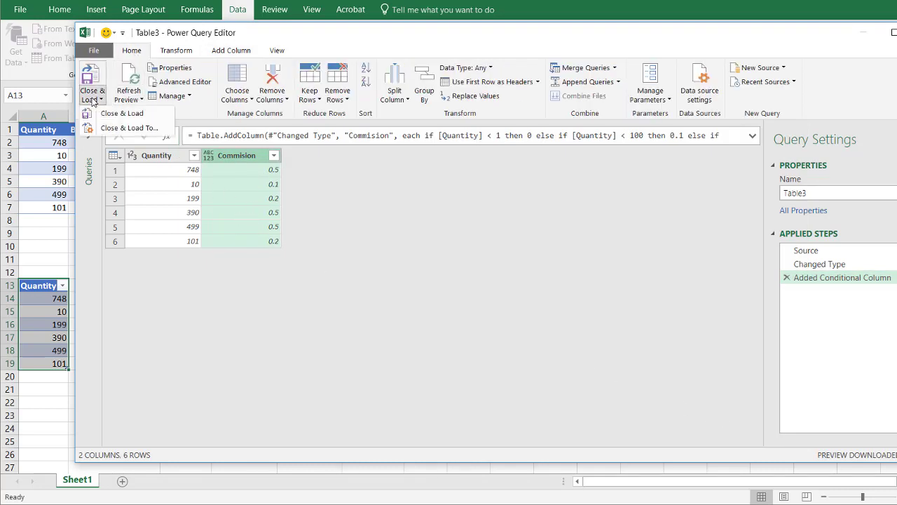
{"action": "left_click", "coordinate": [120, 129]}
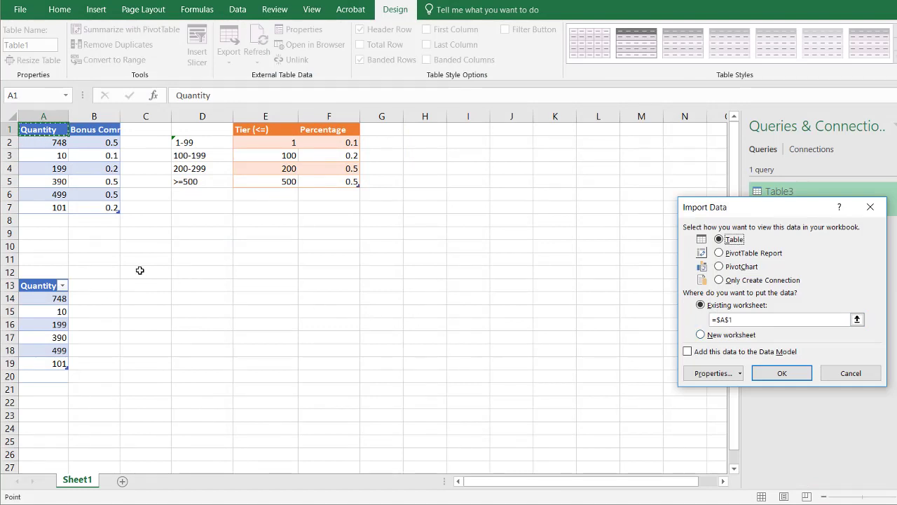
{"action": "left_click", "coordinate": [726, 319]}
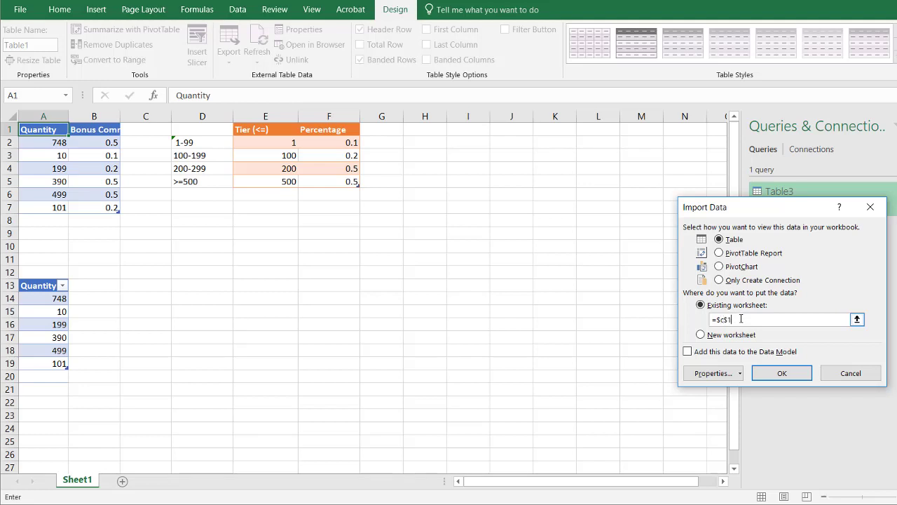
{"action": "left_click", "coordinate": [771, 375]}
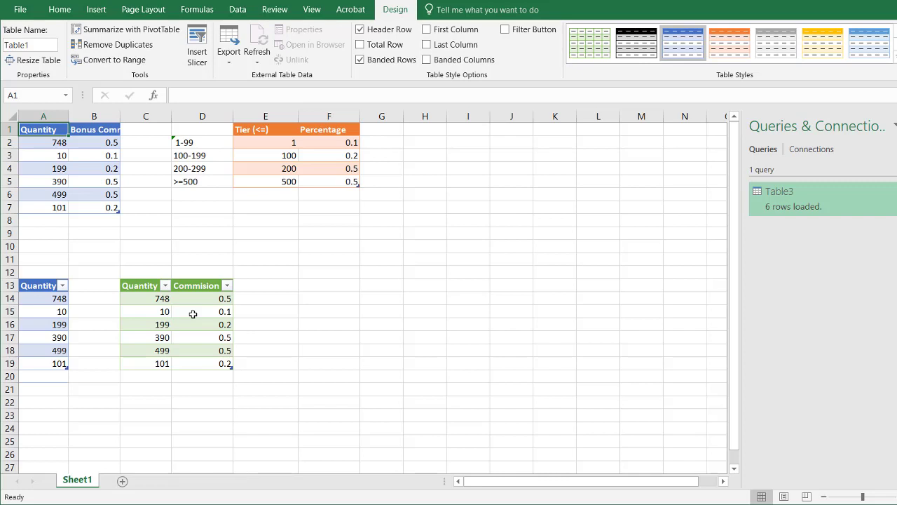
- Add quantity 1 in A8 so the VLOOKUP in B8 returns 0.1
{"action": "left_click", "coordinate": [94, 206]}
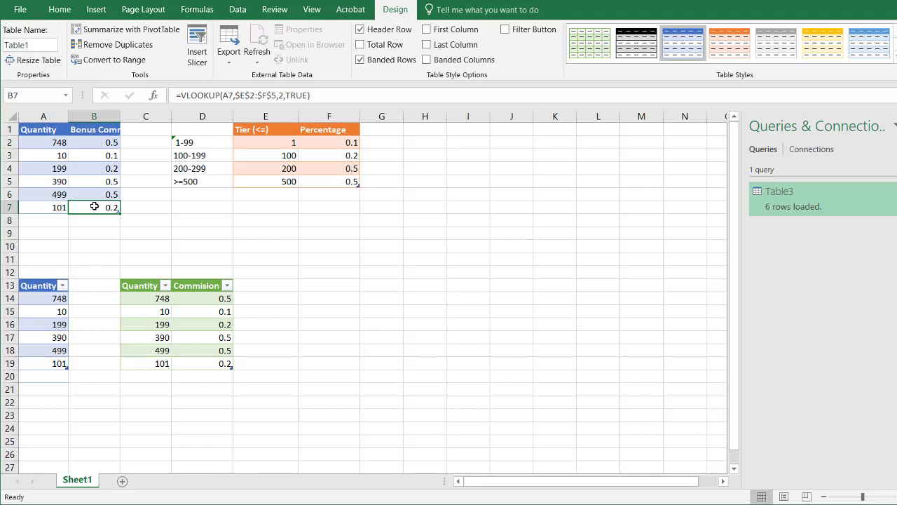
{"action": "key", "text": "Tab"}
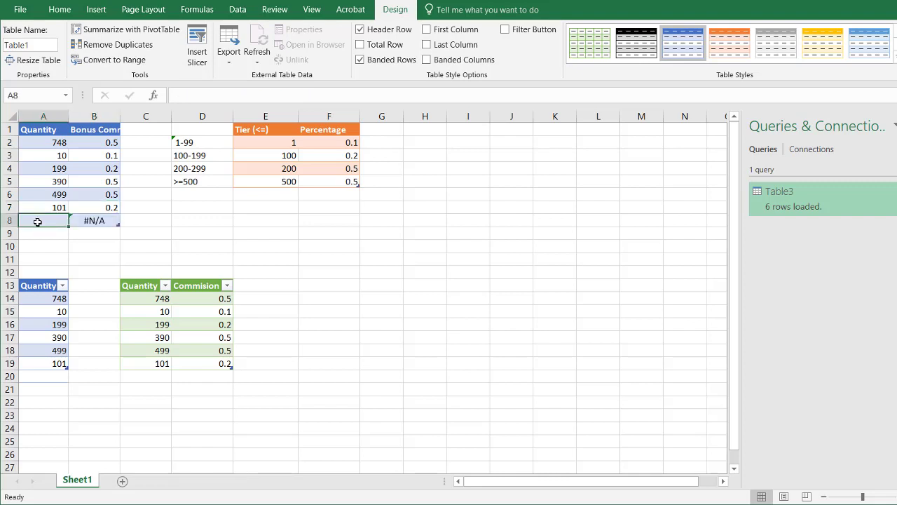
{"action": "type", "text": "1"}
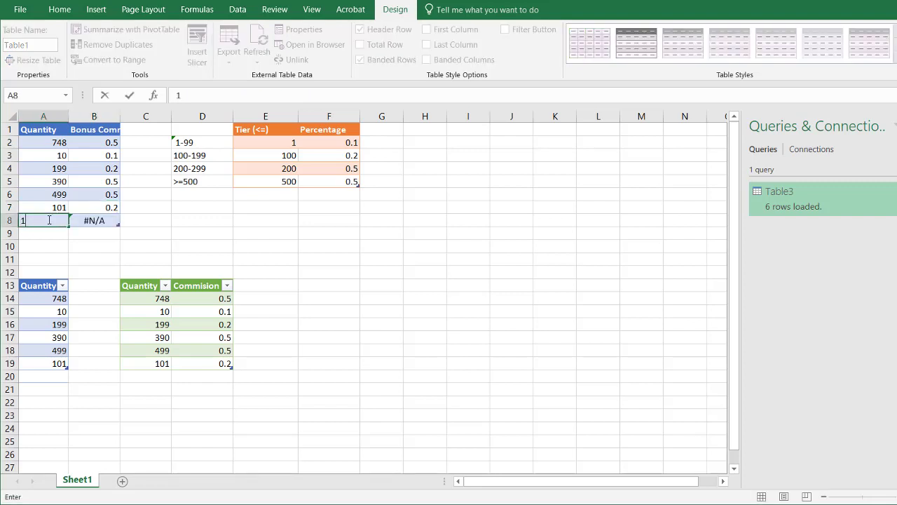
{"action": "key", "text": "Tab"}
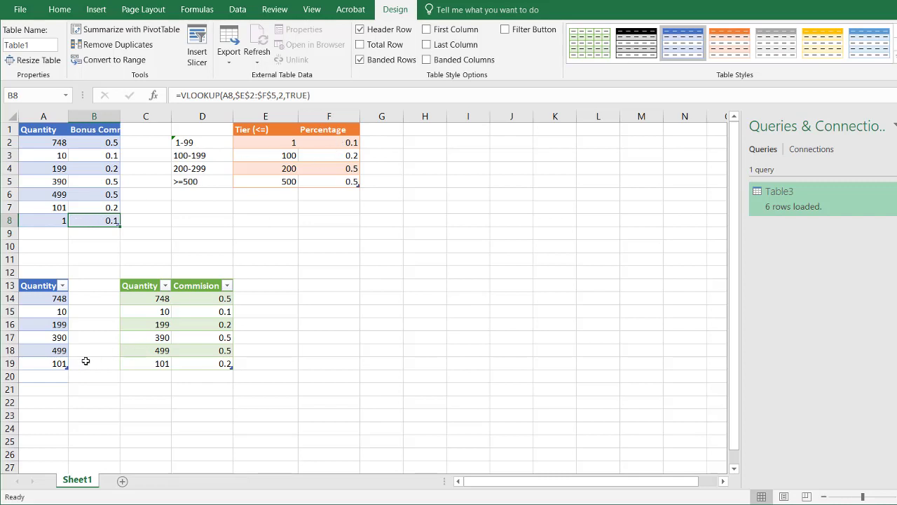
- Add quantity 1 in A20, directly below the lower Quantity table
{"action": "left_click", "coordinate": [54, 364]}
{"action": "key", "text": "Return"}
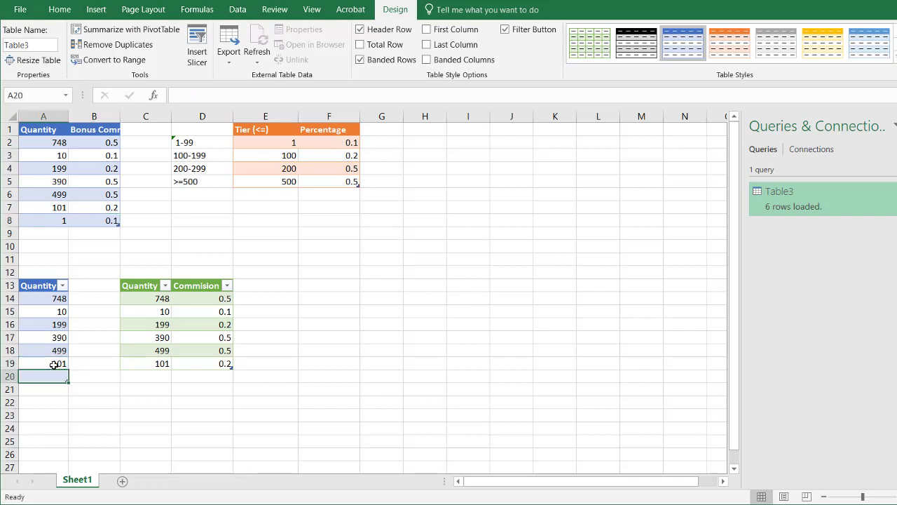
{"action": "type", "text": "1"}
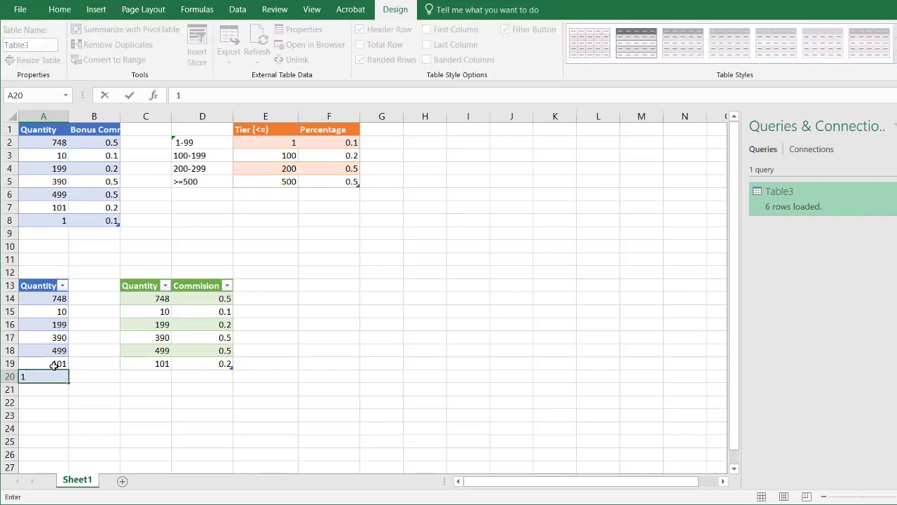
{"action": "key", "text": "Return"}
{"action": "left_click", "coordinate": [80, 397]}
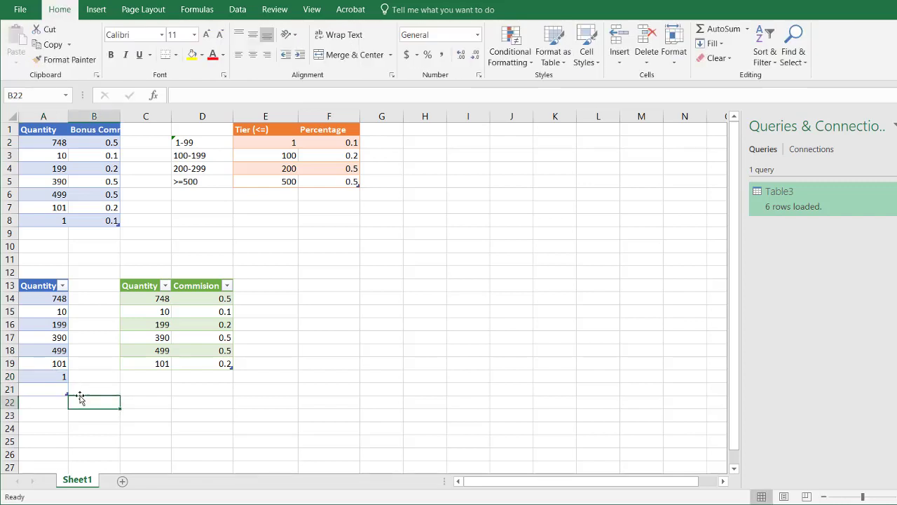
- Resize the lower Quantity table so it ends at row 20
{"action": "left_click_drag", "start_coordinate": [64, 390], "coordinate": [65, 378]}
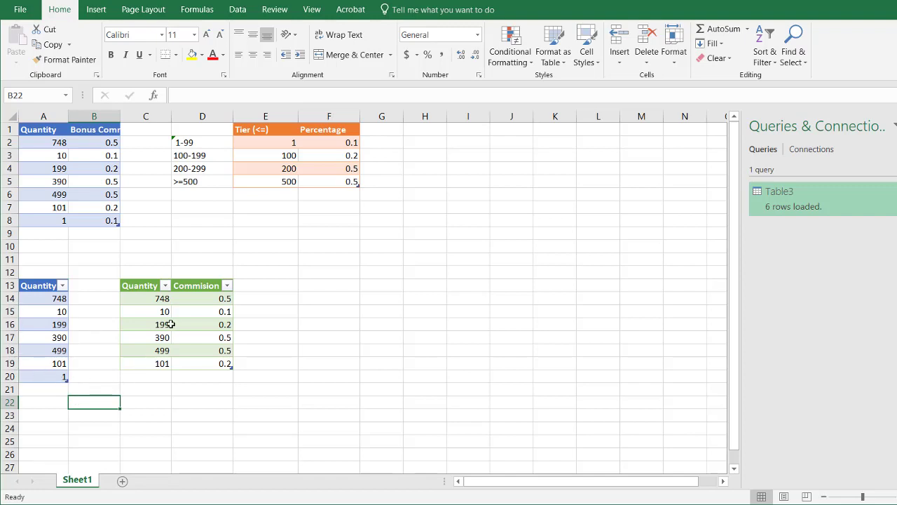
{"action": "mouse_move", "coordinate": [887, 197]}
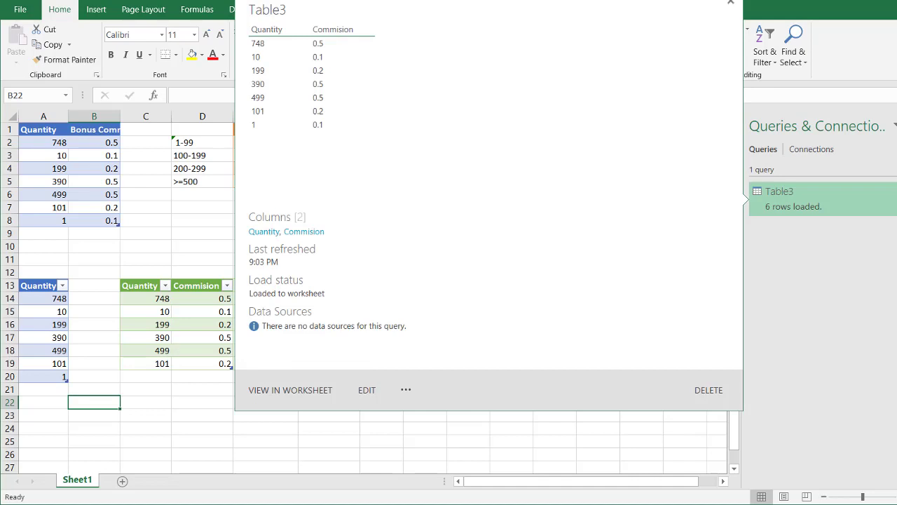
{"action": "left_click", "coordinate": [554, 465]}
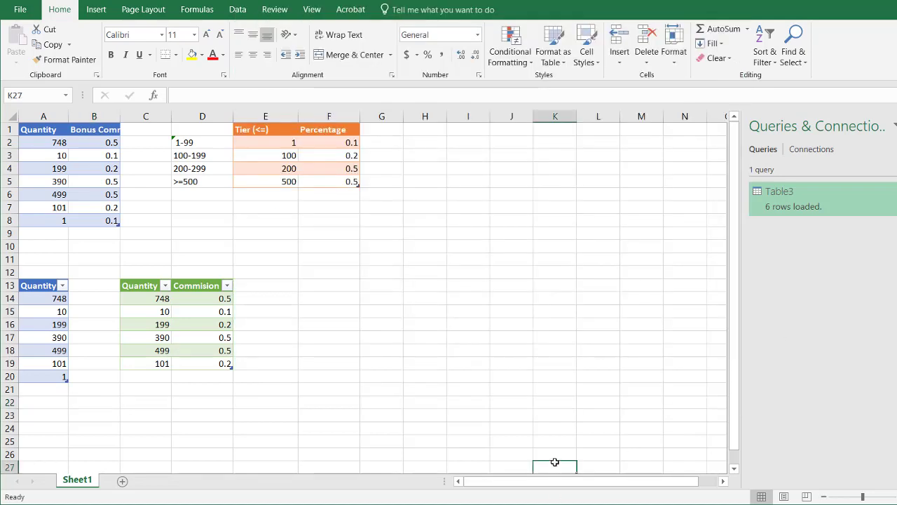
- Refresh All so the C13 table shows Quantity 1 with Commision 0.1, matching B8
{"action": "left_click", "coordinate": [237, 9]}
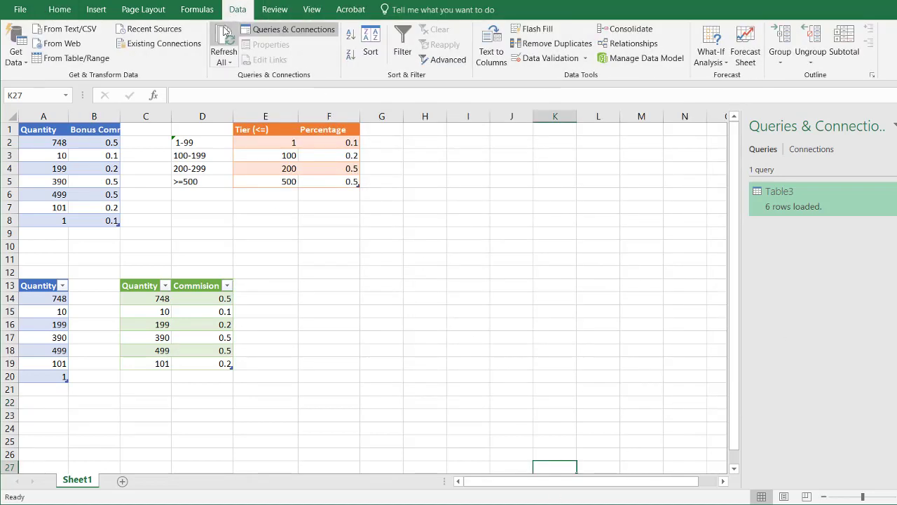
{"action": "left_click", "coordinate": [224, 41]}
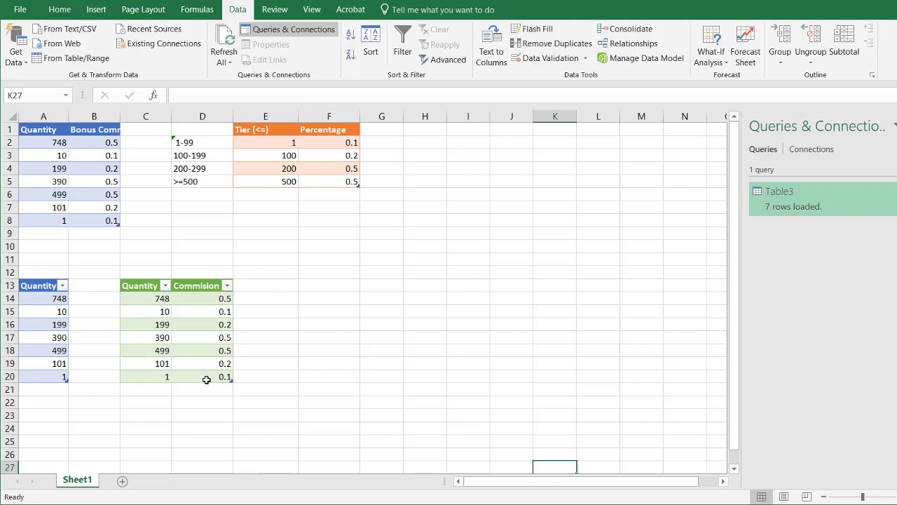
{"action": "left_click", "coordinate": [94, 220]}
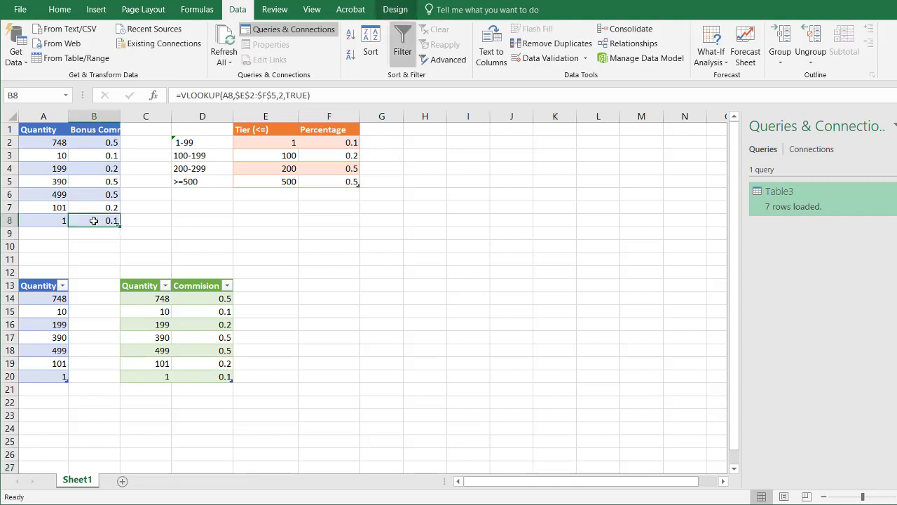